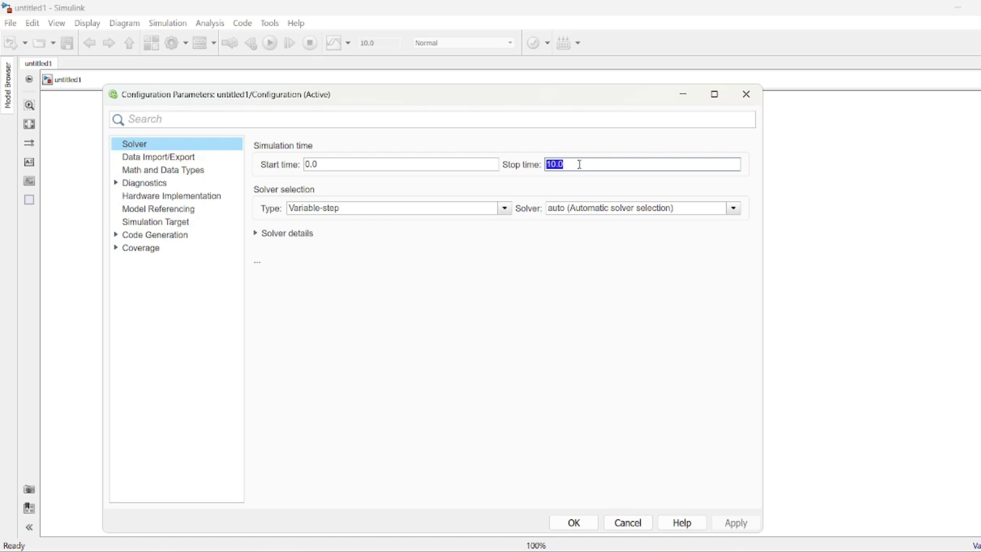
- Set the simulation stop time to 30 and choose a Fixed-step type with the discrete (no continuous states) solver
{"action": "type", "text": "30"}
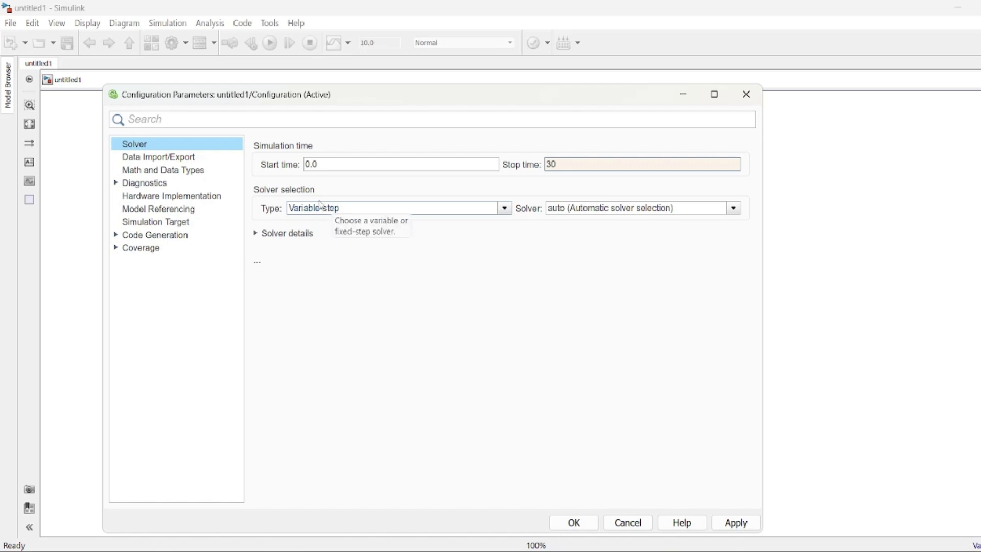
{"action": "left_click", "coordinate": [363, 209]}
{"action": "left_click", "coordinate": [362, 210]}
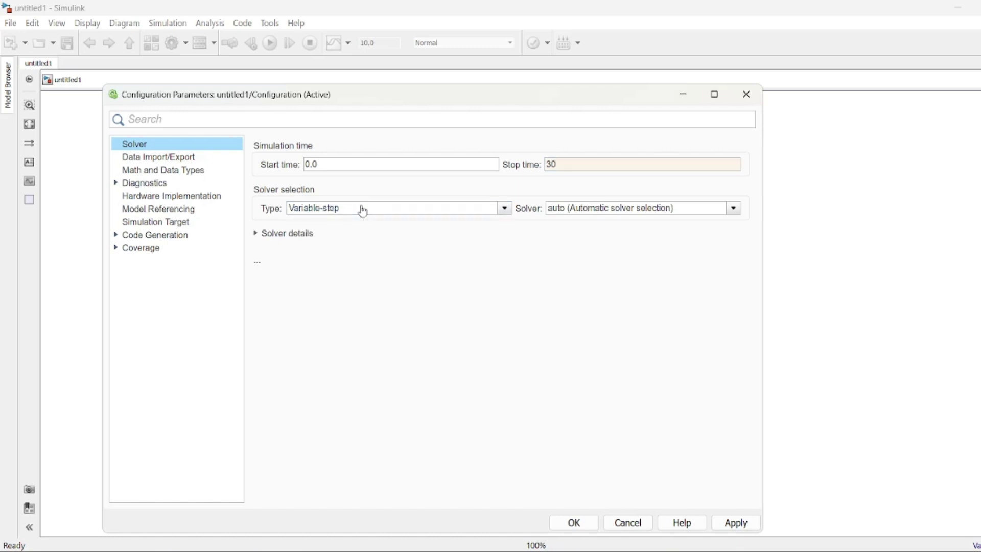
{"action": "left_click", "coordinate": [343, 212]}
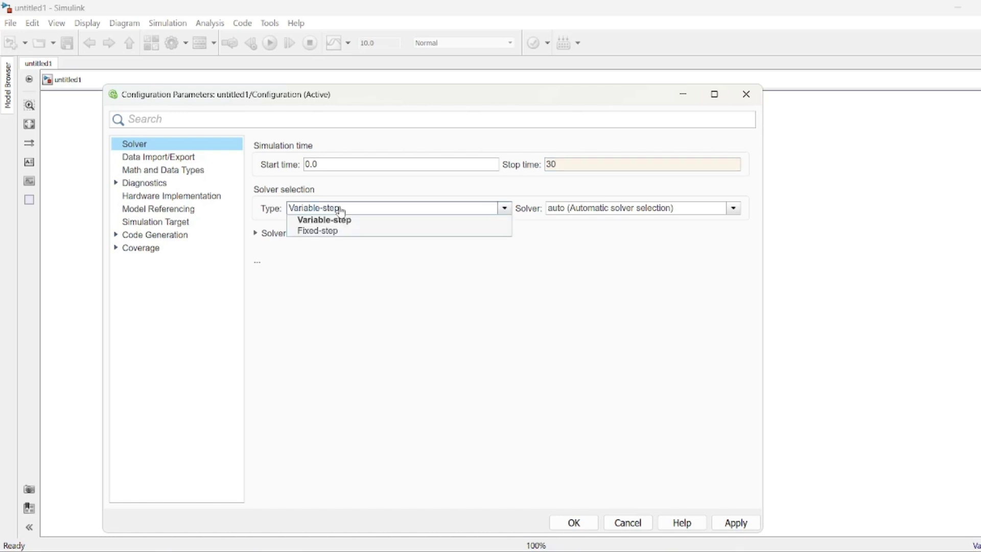
{"action": "left_click", "coordinate": [331, 231]}
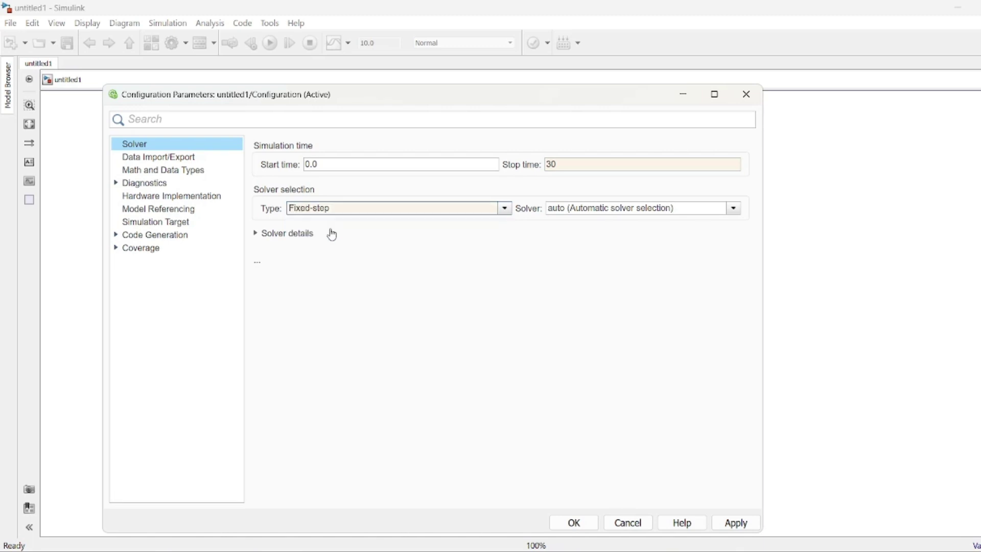
{"action": "left_click", "coordinate": [574, 209]}
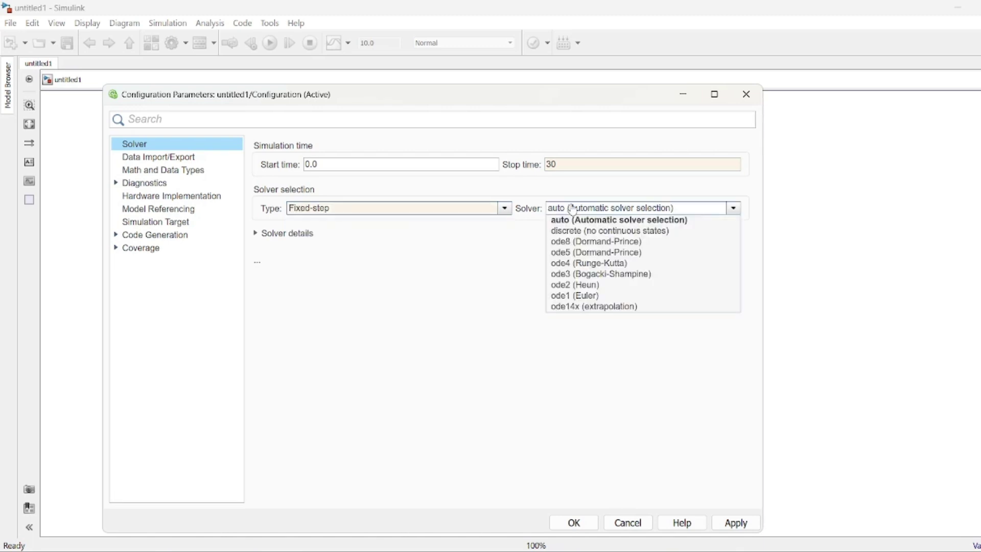
{"action": "left_click", "coordinate": [572, 232]}
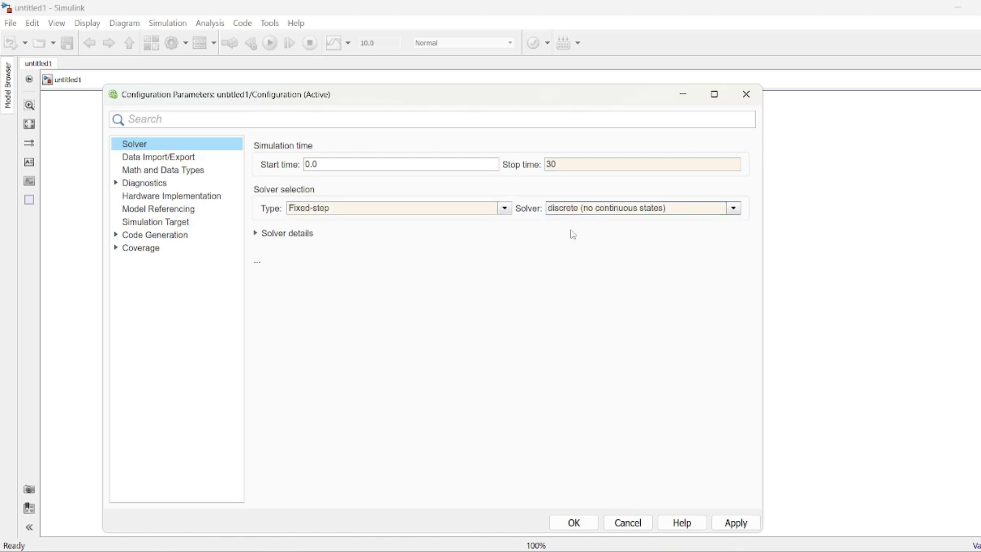
- Set the fixed-step size in the solver details to 1, then apply and close the configuration parameters
{"action": "left_click", "coordinate": [265, 234]}
{"action": "left_click", "coordinate": [483, 256]}
{"action": "double_click", "coordinate": [483, 257]}
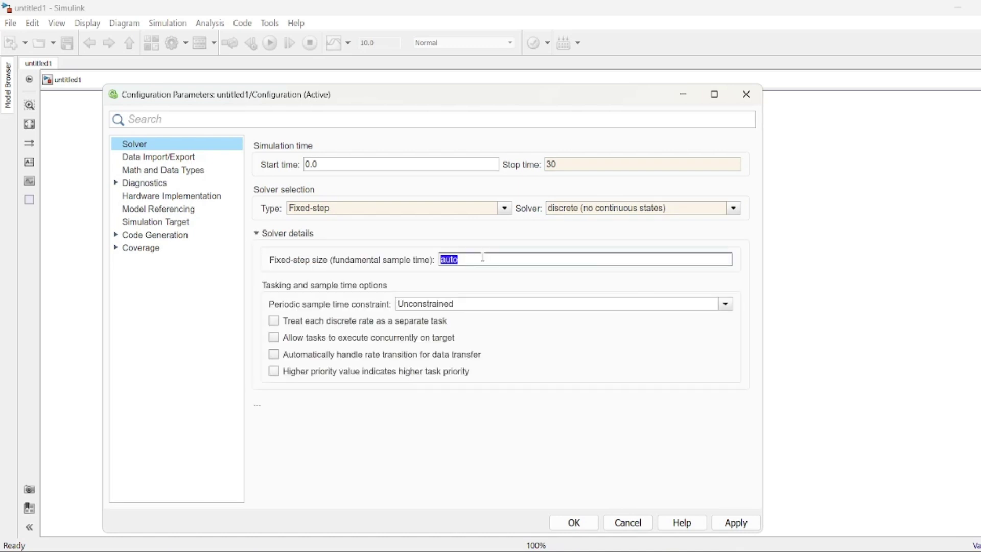
{"action": "type", "text": "1"}
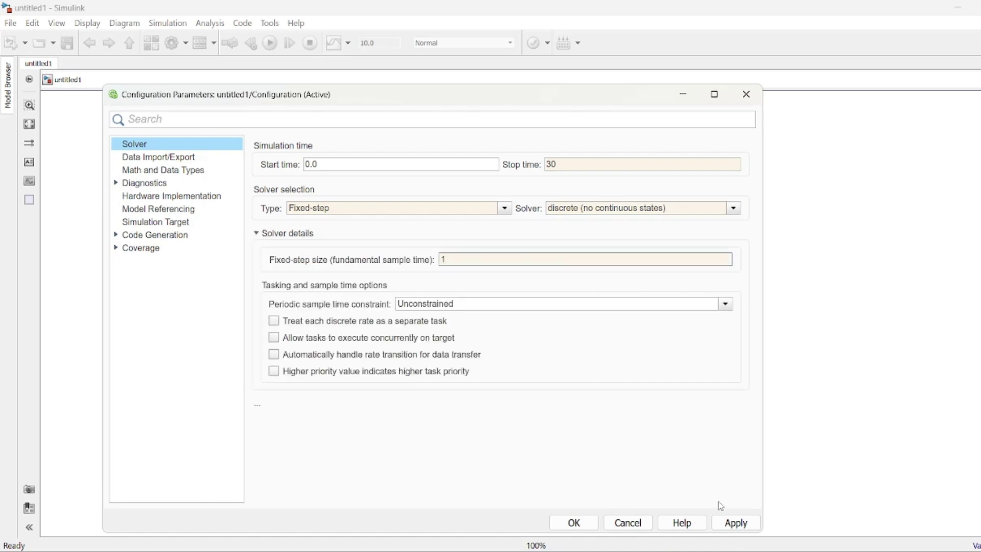
{"action": "left_click", "coordinate": [732, 526]}
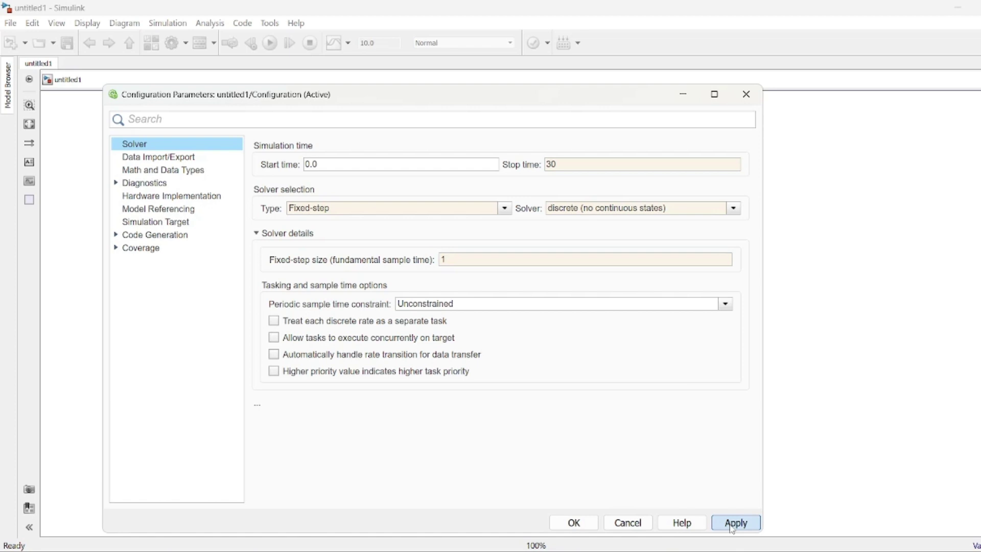
{"action": "left_click", "coordinate": [573, 522]}
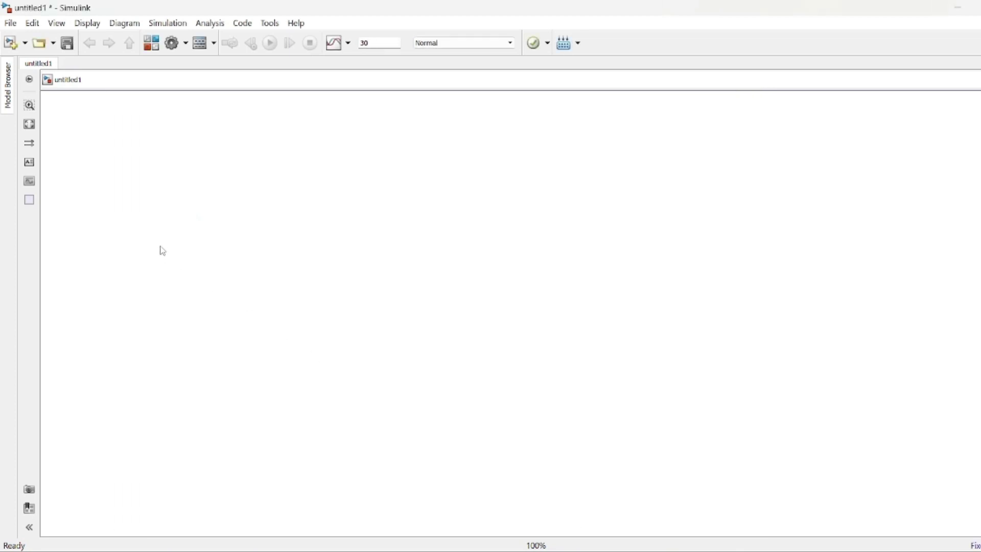
- Add a Constant block to the empty model and a Compare To Constant block to its right
{"action": "double_click", "coordinate": [200, 194]}
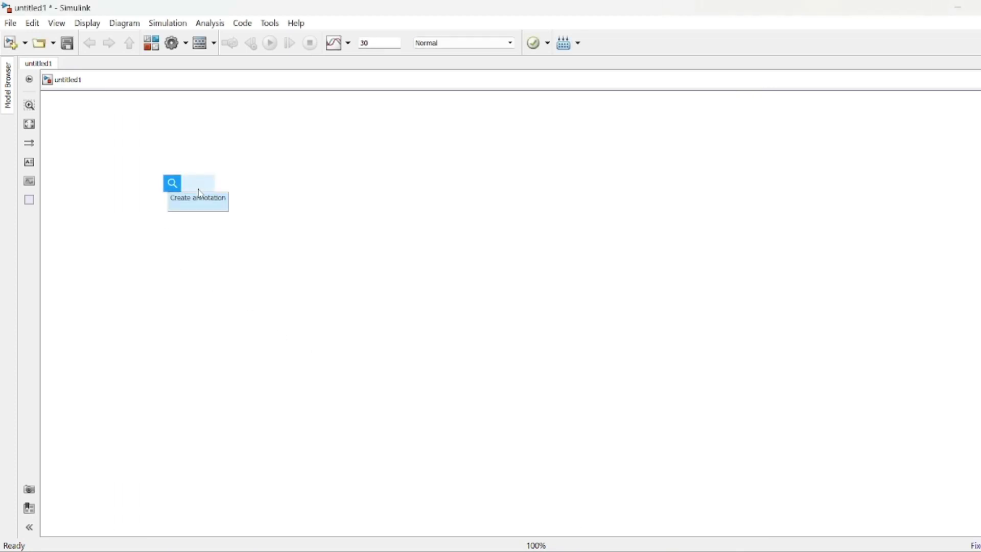
{"action": "type", "text": "const"}
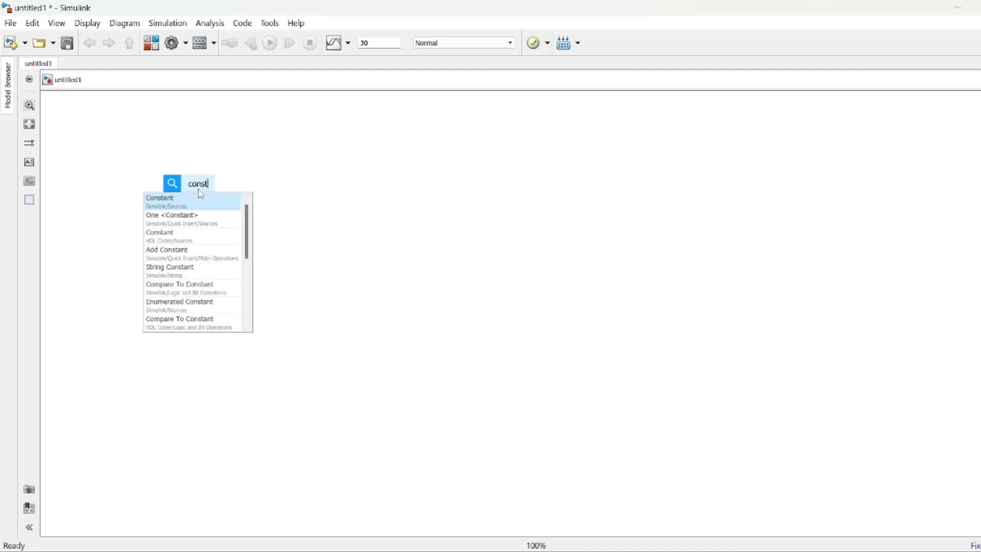
{"action": "left_click", "coordinate": [201, 205]}
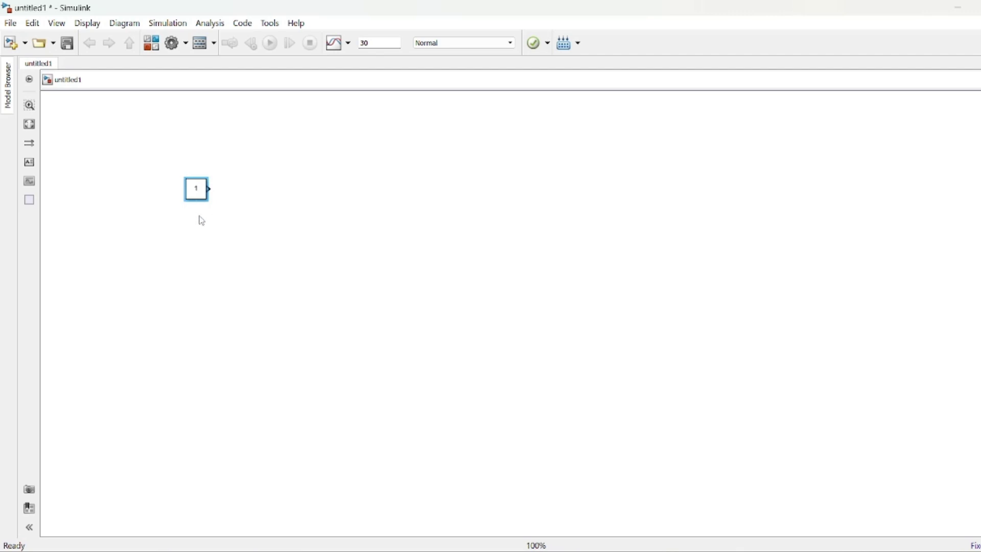
{"action": "double_click", "coordinate": [252, 217]}
{"action": "type", "text": "com"}
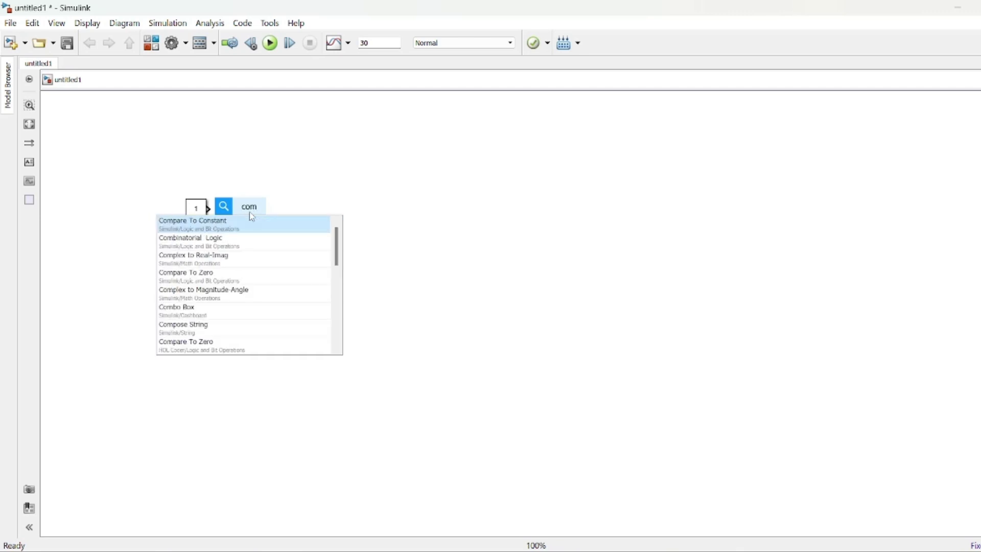
{"action": "key", "text": "Return"}
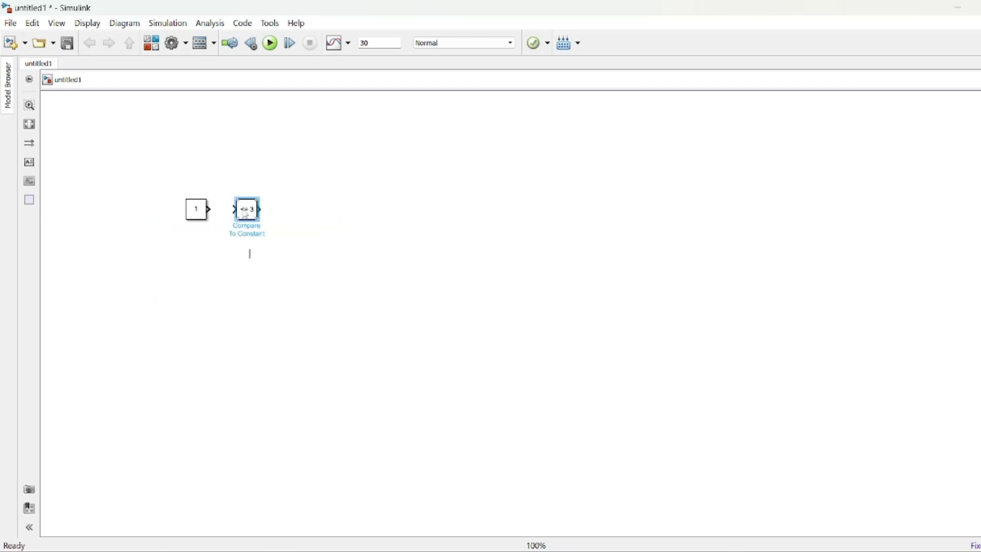
- Move the Constant and Compare To Constant blocks apart on one row, leaving a wide unconnected gap between them
{"action": "left_click_drag", "start_coordinate": [190, 207], "coordinate": [129, 219]}
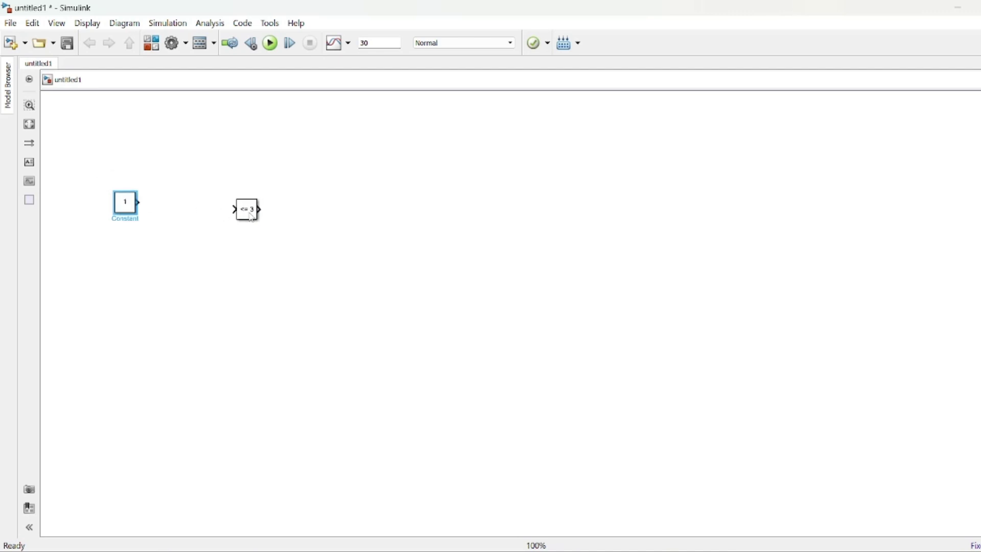
{"action": "left_click_drag", "start_coordinate": [243, 214], "coordinate": [209, 208]}
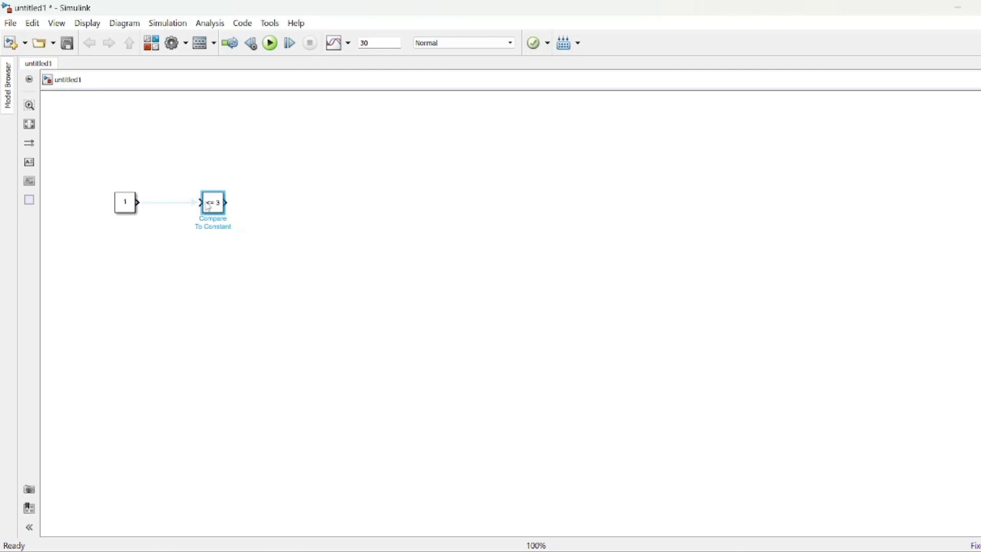
{"action": "left_click", "coordinate": [189, 204]}
{"action": "left_click", "coordinate": [173, 206]}
{"action": "key", "text": "Delete"}
{"action": "left_click_drag", "start_coordinate": [211, 211], "coordinate": [313, 213]}
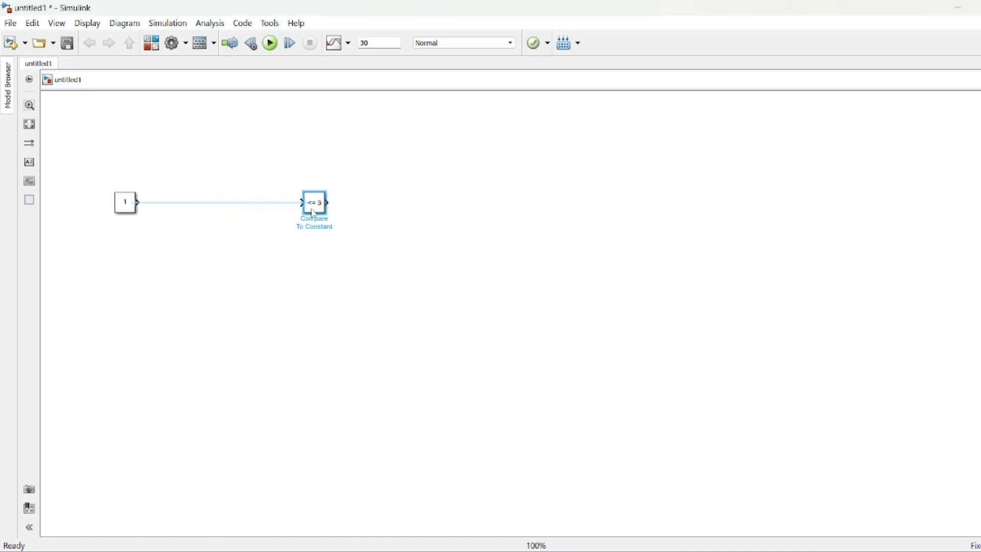
{"action": "left_click", "coordinate": [174, 220]}
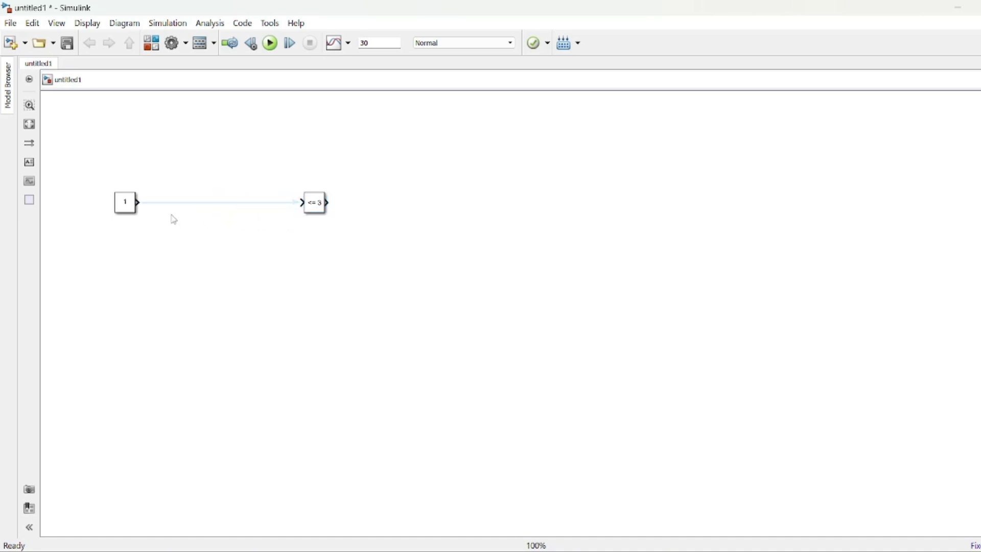
- Insert an Add block beside the Constant block and connect the Constant output to its upper input
{"action": "double_click", "coordinate": [188, 184]}
{"action": "type", "text": "add"}
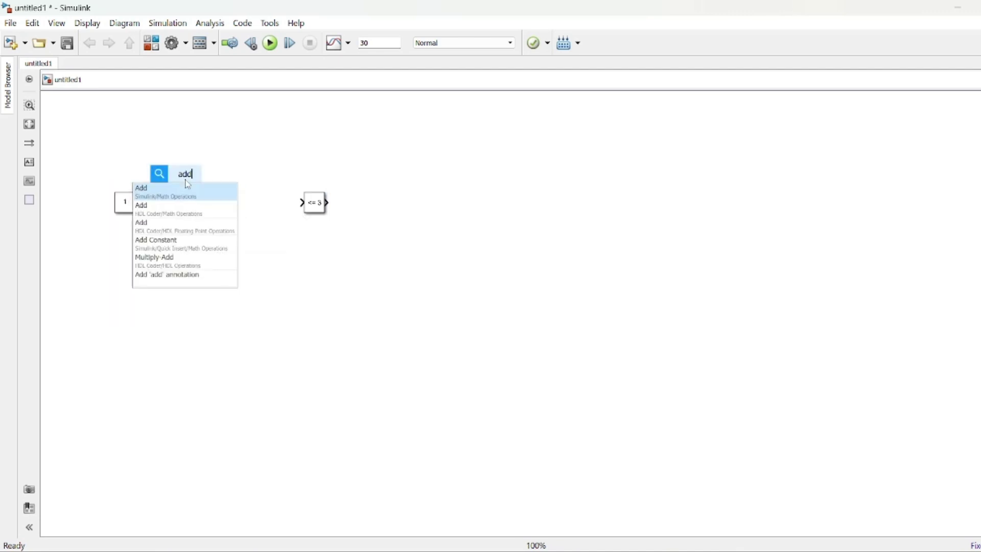
{"action": "left_click", "coordinate": [188, 190]}
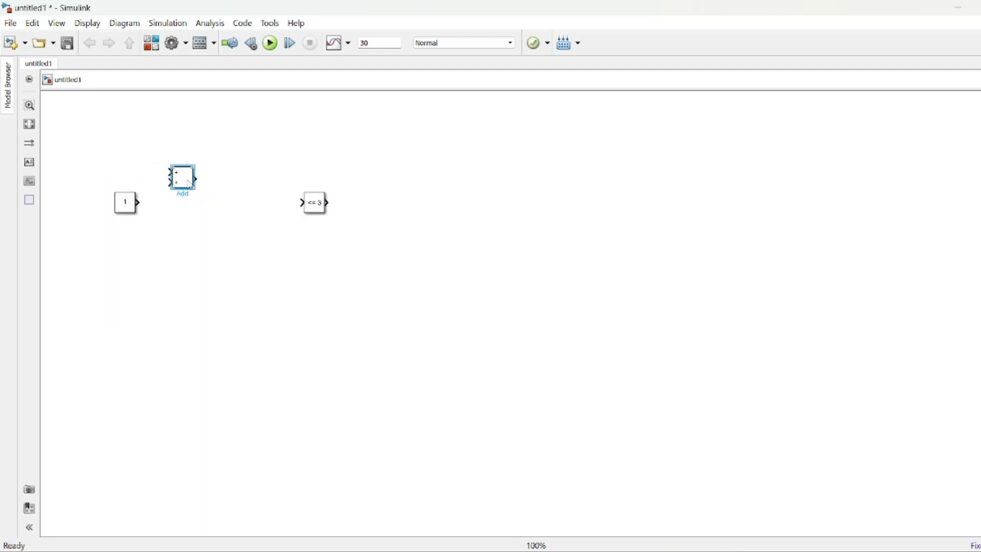
{"action": "left_click_drag", "start_coordinate": [188, 183], "coordinate": [168, 209]}
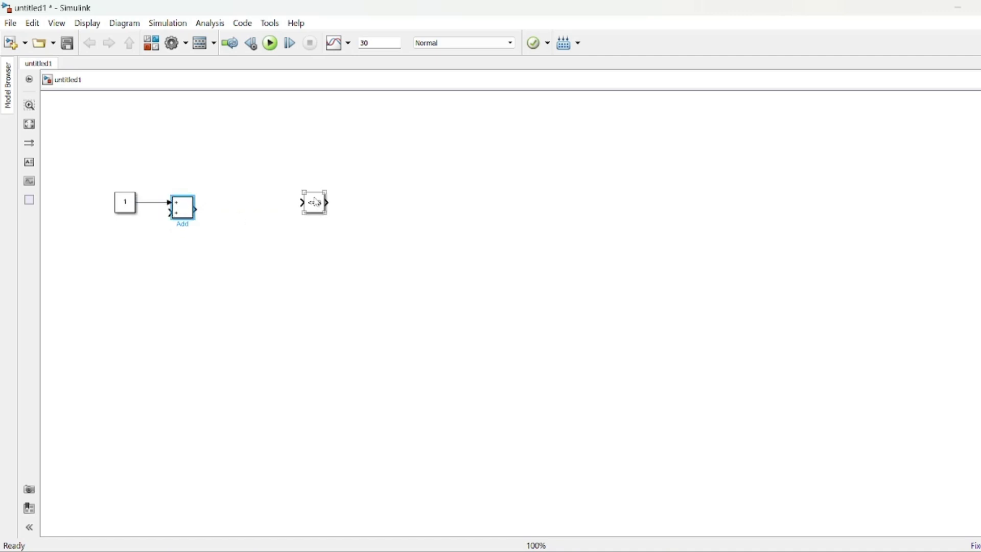
- Align the Compare To Constant block with the Add block's output and connect the two blocks
{"action": "left_click", "coordinate": [312, 204], "text": "ctrl"}
{"action": "left_click_drag", "start_coordinate": [310, 208], "coordinate": [291, 206]}
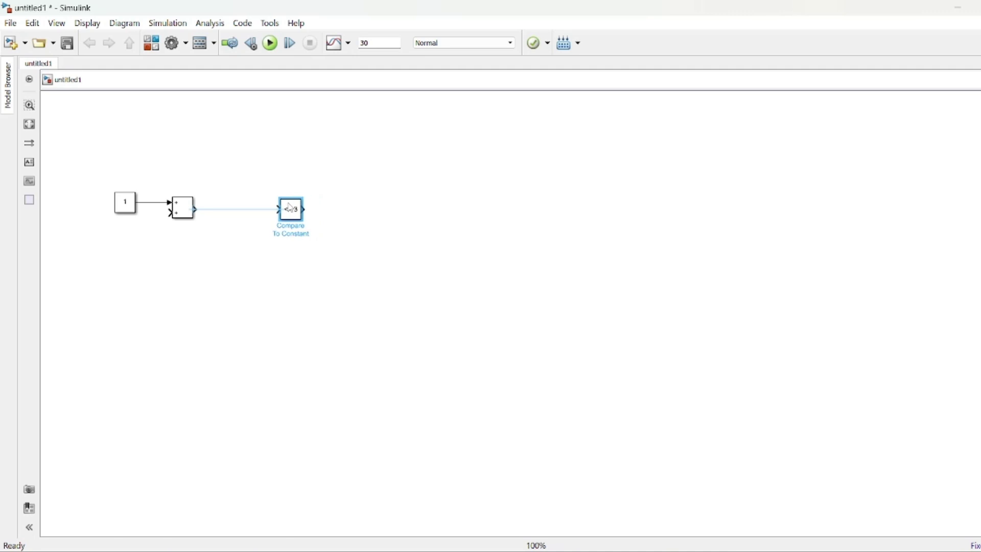
{"action": "left_click", "coordinate": [266, 219]}
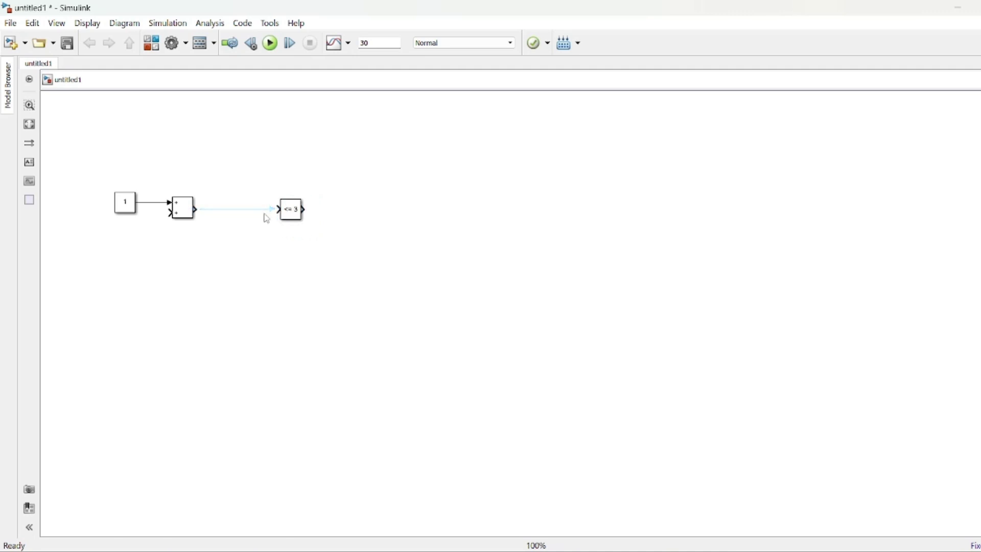
- Add a Switch block after Compare To Constant and branch the Add output signal to its first input
{"action": "double_click", "coordinate": [386, 214]}
{"action": "type", "text": "sw"}
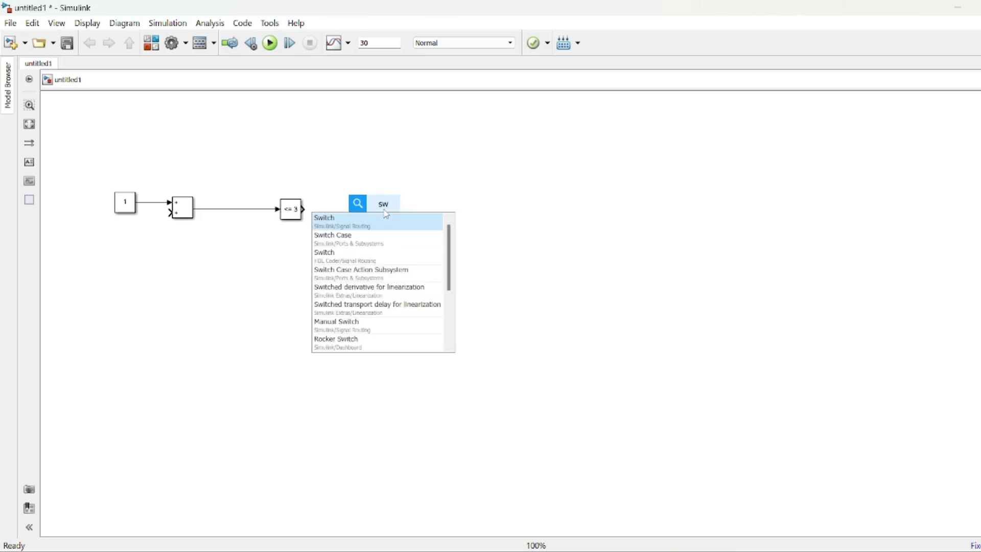
{"action": "left_click", "coordinate": [386, 228]}
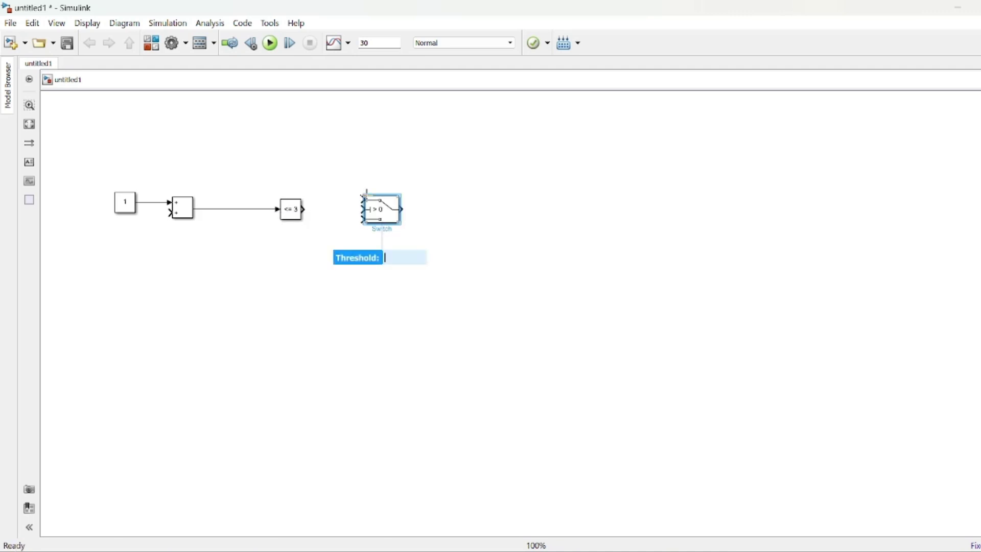
{"action": "mouse_move", "coordinate": [363, 196]}
{"action": "left_mouse_down"}
{"action": "mouse_move", "coordinate": [359, 158]}
{"action": "mouse_move", "coordinate": [349, 190]}
{"action": "mouse_move", "coordinate": [285, 189]}
{"action": "mouse_move", "coordinate": [271, 206]}
{"action": "mouse_move", "coordinate": [239, 209]}
{"action": "left_mouse_up"}
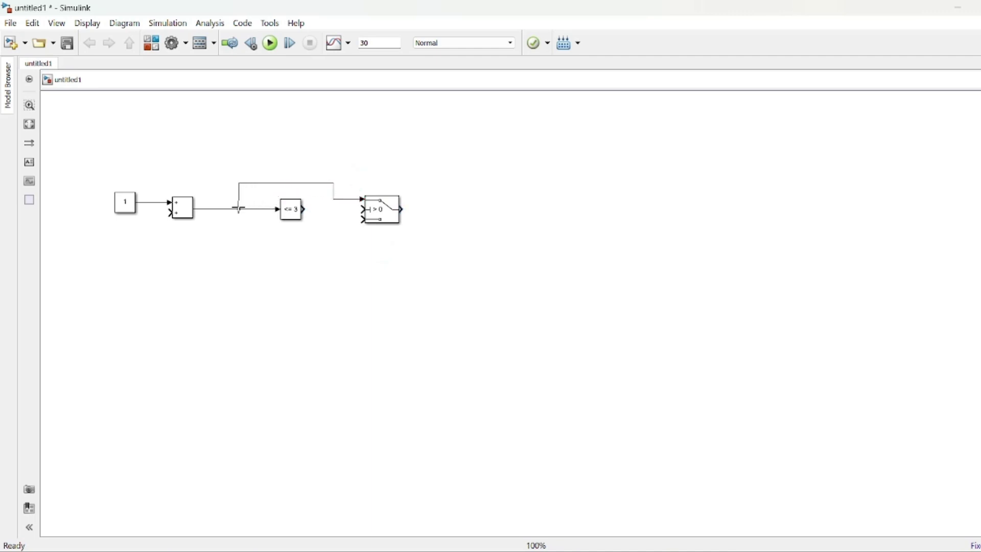
- Make the Switch block taller and connect the Compare To Constant output to its middle control input
{"action": "left_click", "coordinate": [372, 210]}
{"action": "mouse_move", "coordinate": [364, 195]}
{"action": "left_mouse_down"}
{"action": "mouse_move", "coordinate": [363, 154]}
{"action": "mouse_move", "coordinate": [377, 199]}
{"action": "left_mouse_up"}
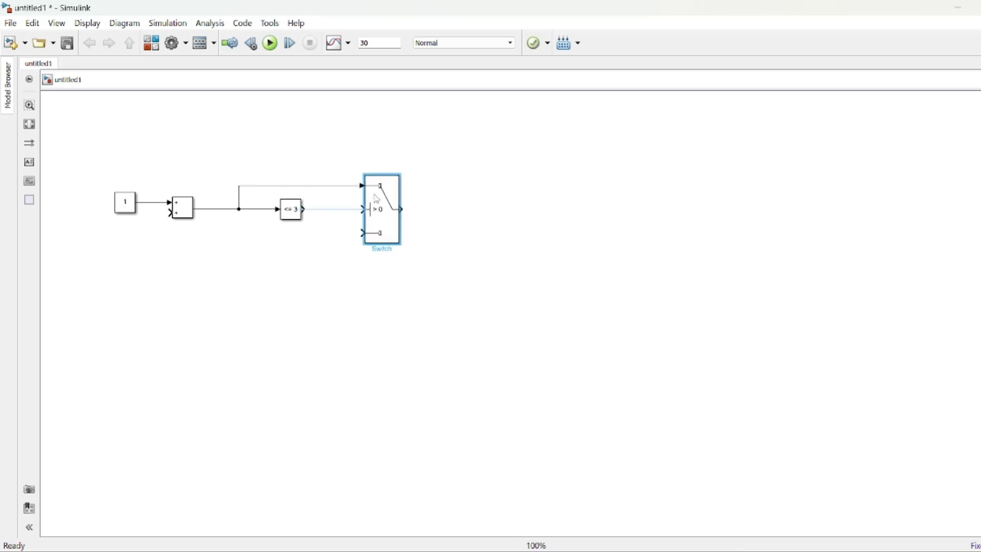
{"action": "left_click", "coordinate": [356, 212]}
- Copy the Constant block to a spot beside the Switch's third input and set the copy's constant value to 0
{"action": "left_click", "coordinate": [118, 205]}
{"action": "left_click_drag", "start_coordinate": [124, 208], "coordinate": [335, 244]}
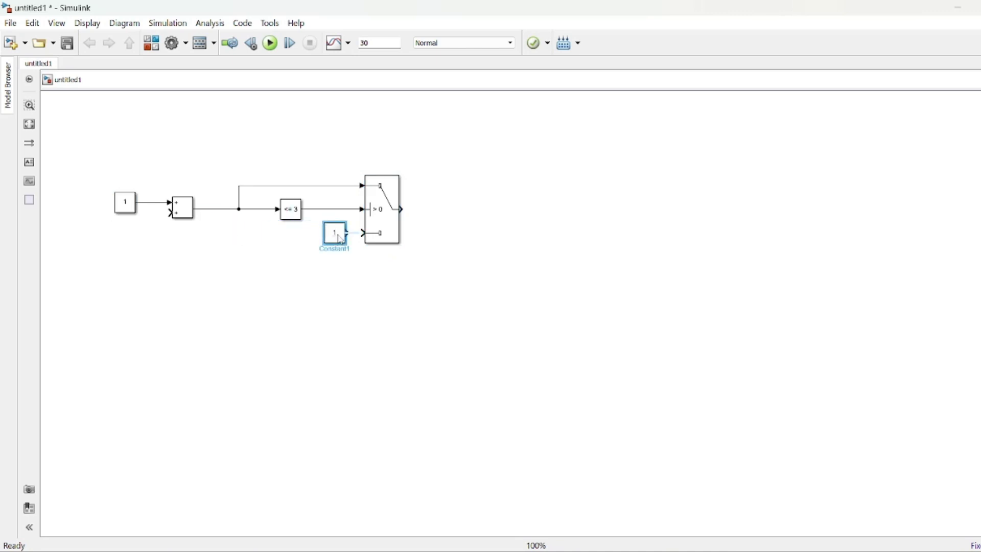
{"action": "double_click", "coordinate": [336, 234]}
{"action": "type", "text": "0"}
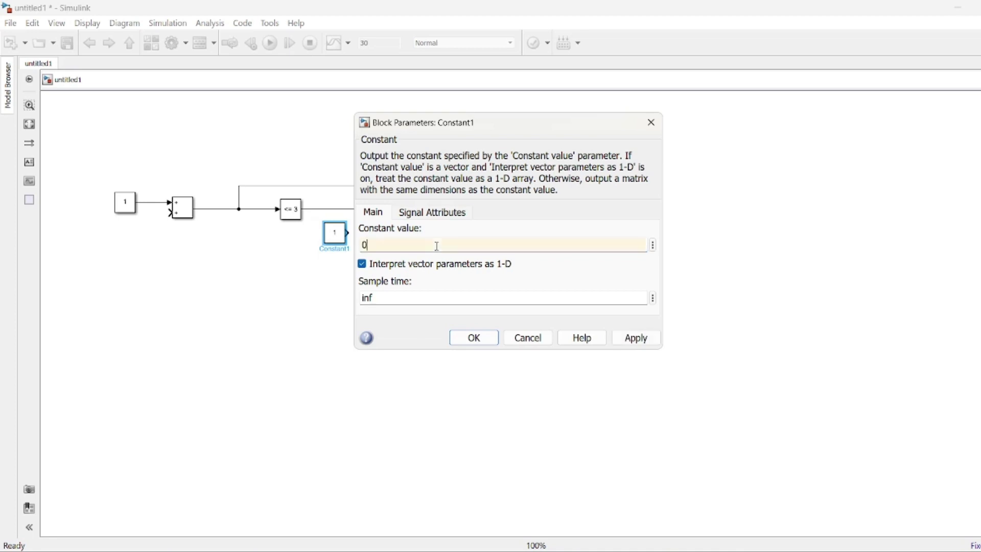
{"action": "left_click", "coordinate": [630, 339]}
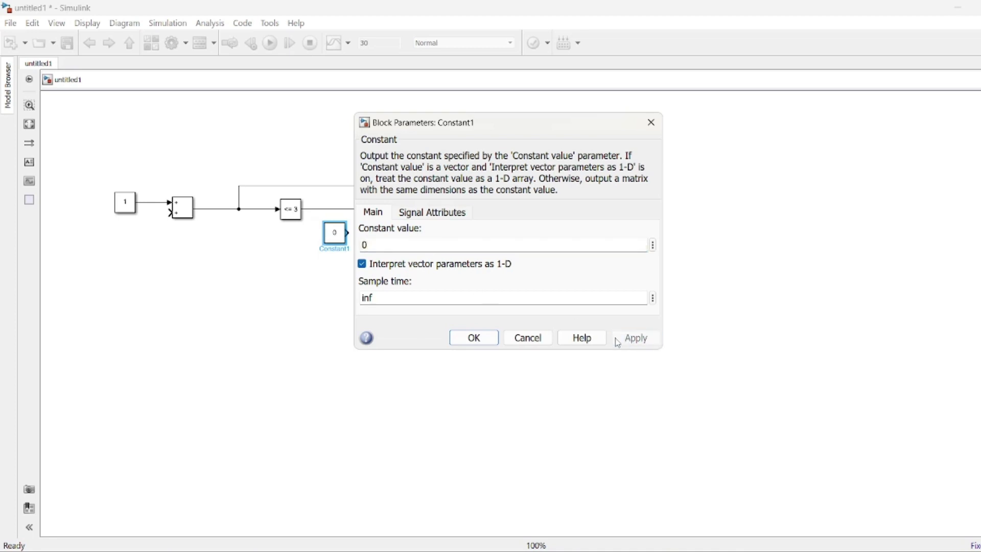
{"action": "left_click", "coordinate": [486, 343]}
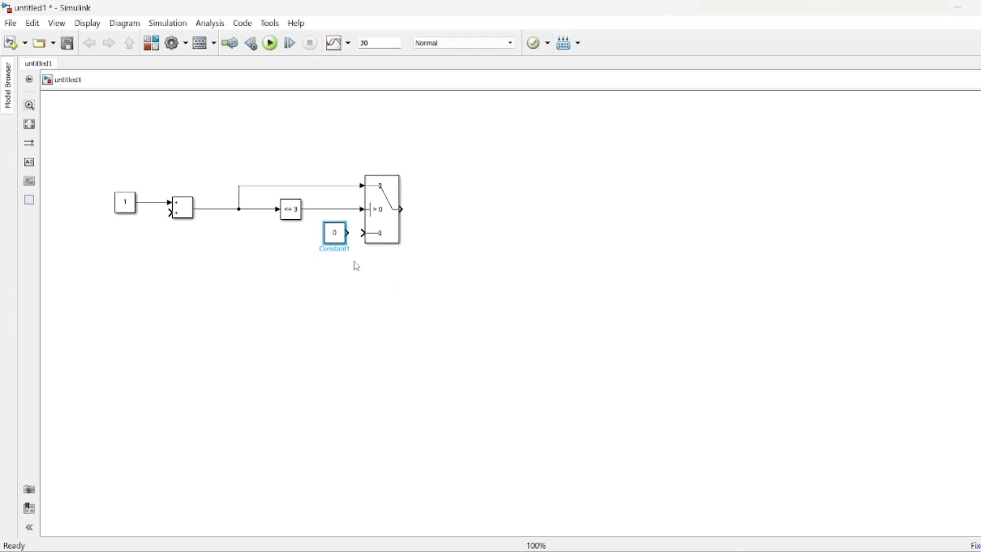
- Connect the zero Constant block to the Switch's third input and shift both blocks slightly right to space them out
{"action": "left_click_drag", "start_coordinate": [337, 234], "coordinate": [345, 240]}
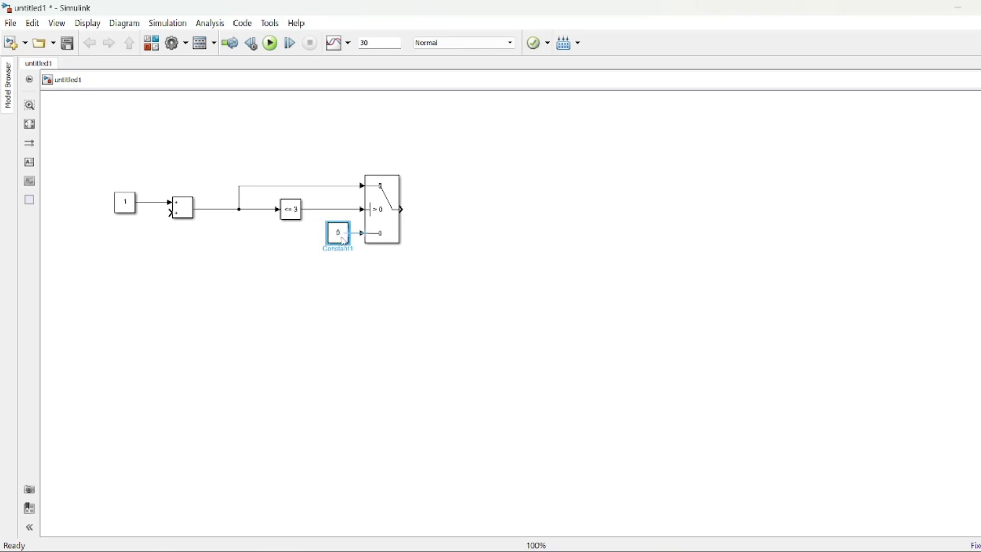
{"action": "left_click_drag", "start_coordinate": [388, 209], "coordinate": [409, 211]}
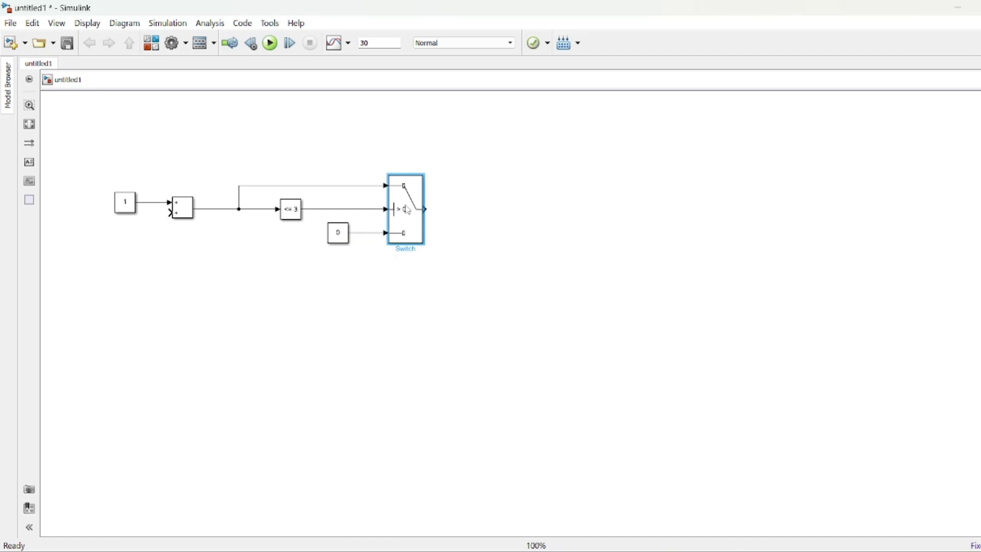
{"action": "left_click", "coordinate": [340, 236]}
{"action": "left_click_drag", "start_coordinate": [341, 237], "coordinate": [347, 238]}
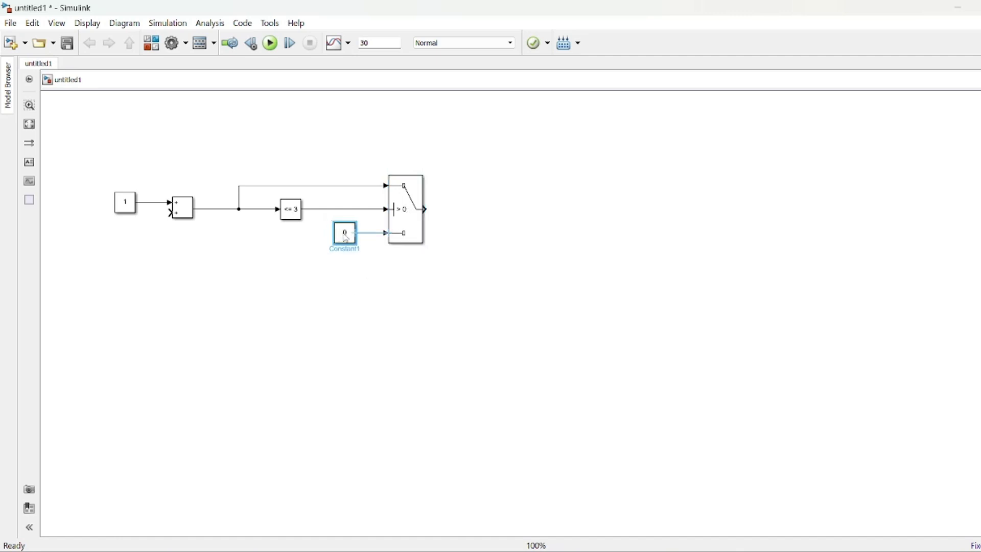
- Add a Scope block after the Switch, connect the Switch output to it, and shift it into line with the signal
{"action": "double_click", "coordinate": [527, 212]}
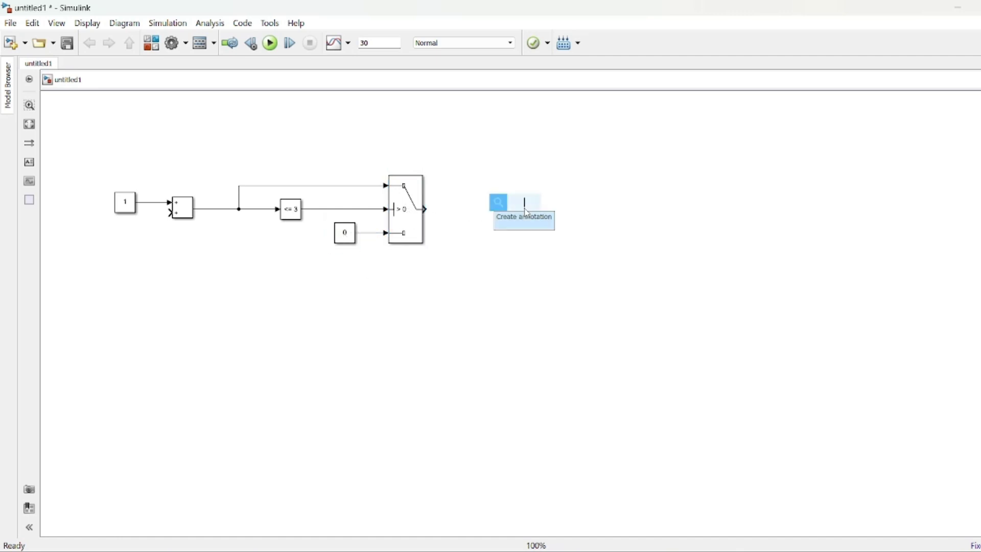
{"action": "type", "text": "scope"}
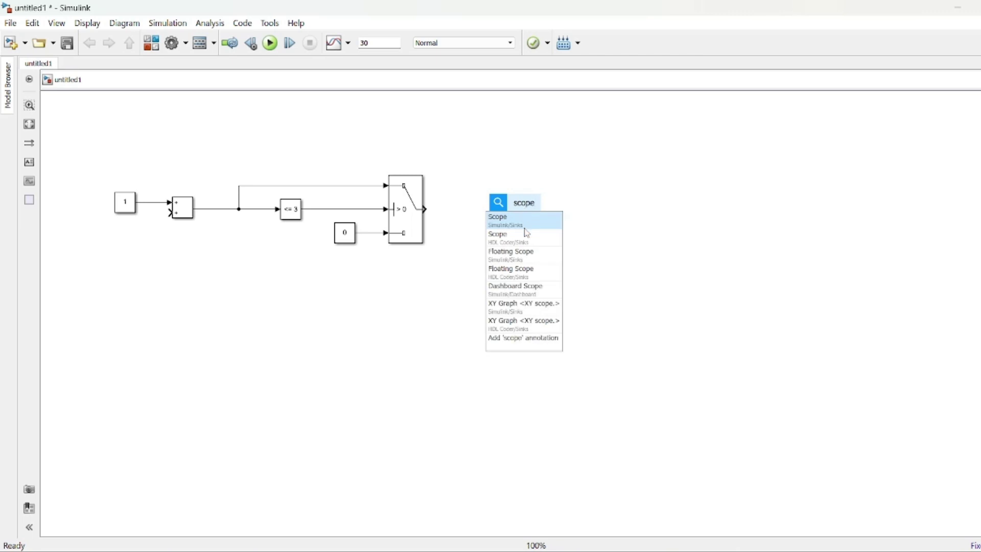
{"action": "left_click", "coordinate": [526, 225]}
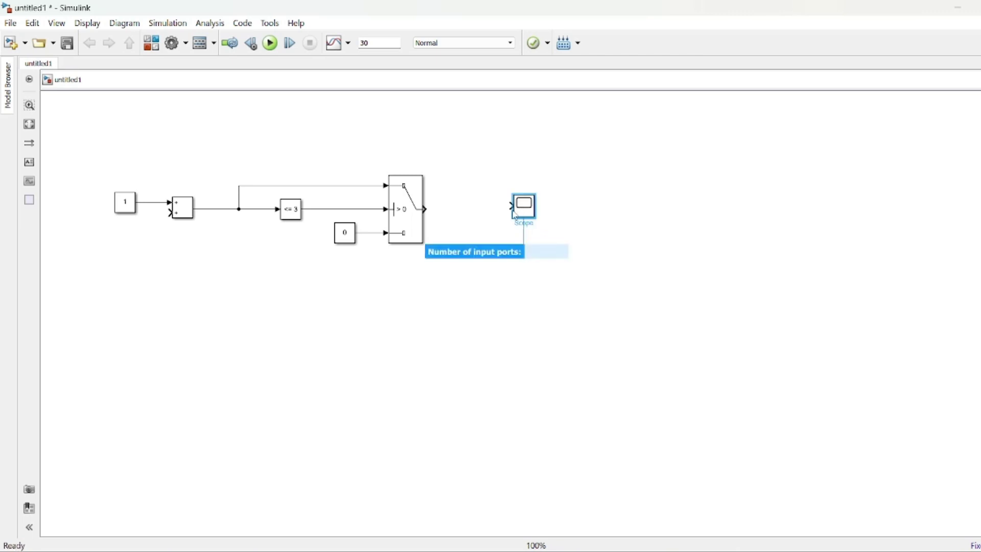
{"action": "left_click_drag", "start_coordinate": [511, 206], "coordinate": [425, 209]}
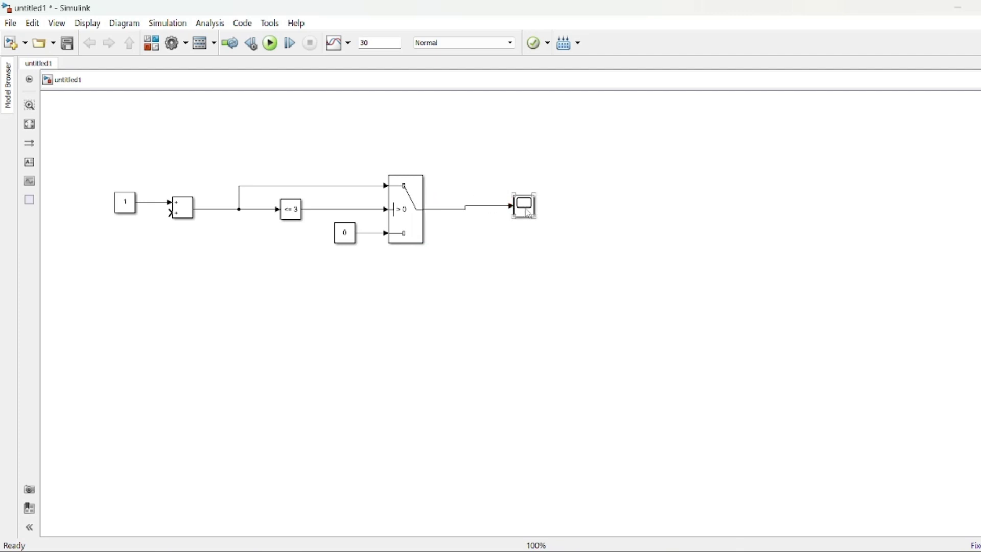
{"action": "left_click_drag", "start_coordinate": [531, 214], "coordinate": [553, 218]}
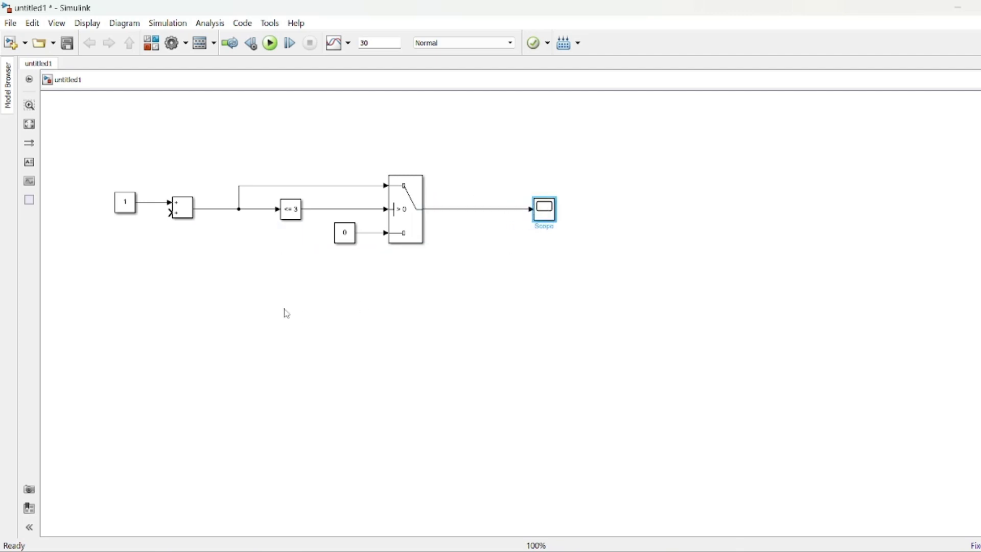
- Add a Unit Delay block below the main signal path, flip it horizontally, and connect its output to the Add block's second input
{"action": "double_click", "coordinate": [249, 305]}
{"action": "type", "text": "unit"}
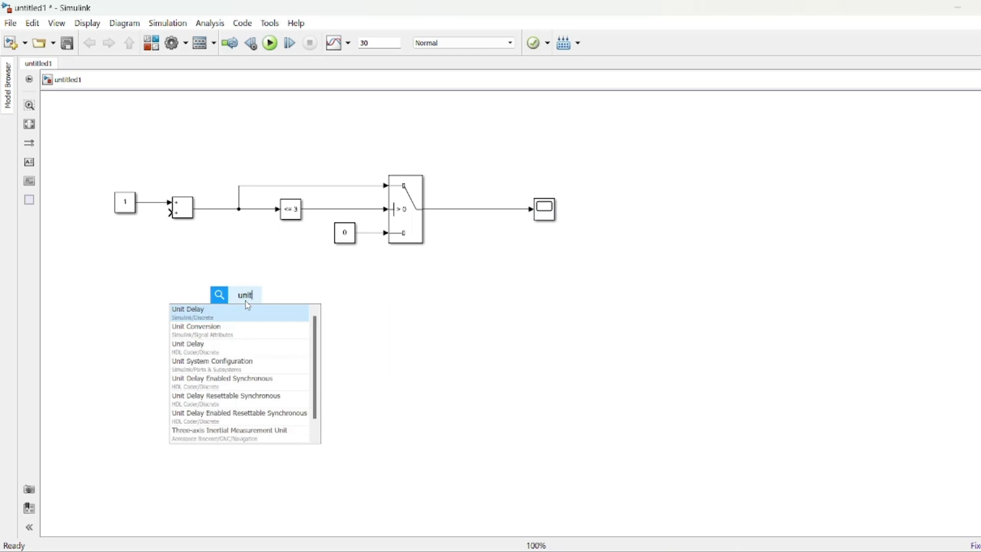
{"action": "key", "text": "Return"}
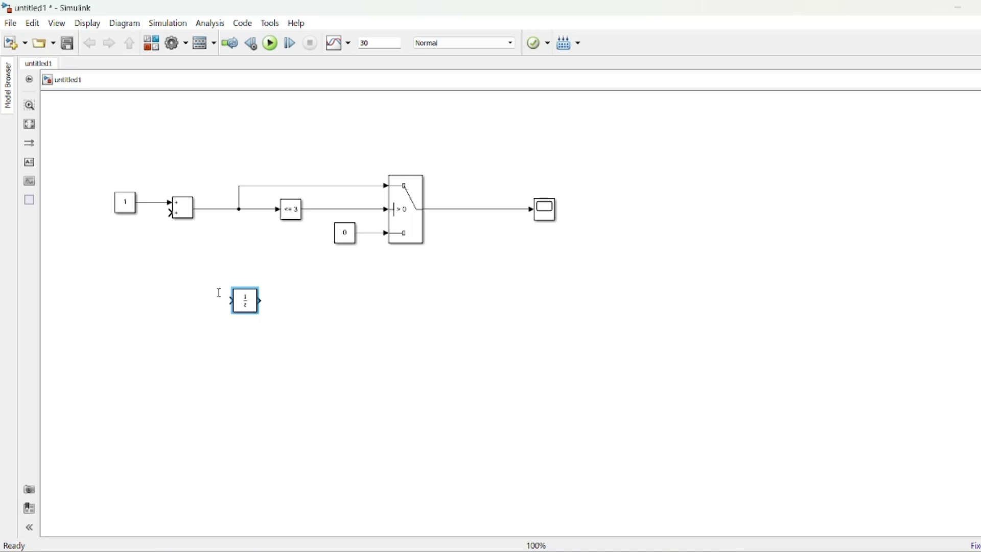
{"action": "left_click", "coordinate": [168, 214]}
{"action": "key", "text": "ctrl+i"}
{"action": "mouse_move", "coordinate": [230, 301]}
{"action": "left_mouse_down"}
{"action": "mouse_move", "coordinate": [142, 256]}
{"action": "mouse_move", "coordinate": [171, 211]}
{"action": "left_mouse_up"}
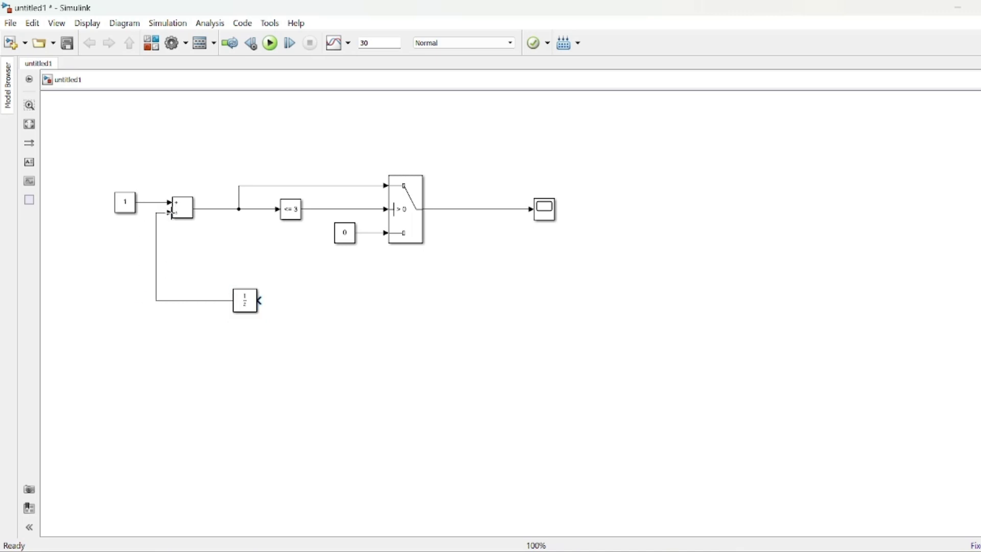
- Branch the Switch output back to the Unit Delay input and spread out the feedback line, the Constant block and the Unit Delay block
{"action": "mouse_move", "coordinate": [260, 299]}
{"action": "left_mouse_down"}
{"action": "mouse_move", "coordinate": [466, 225]}
{"action": "mouse_move", "coordinate": [458, 209]}
{"action": "mouse_move", "coordinate": [483, 234]}
{"action": "left_mouse_up"}
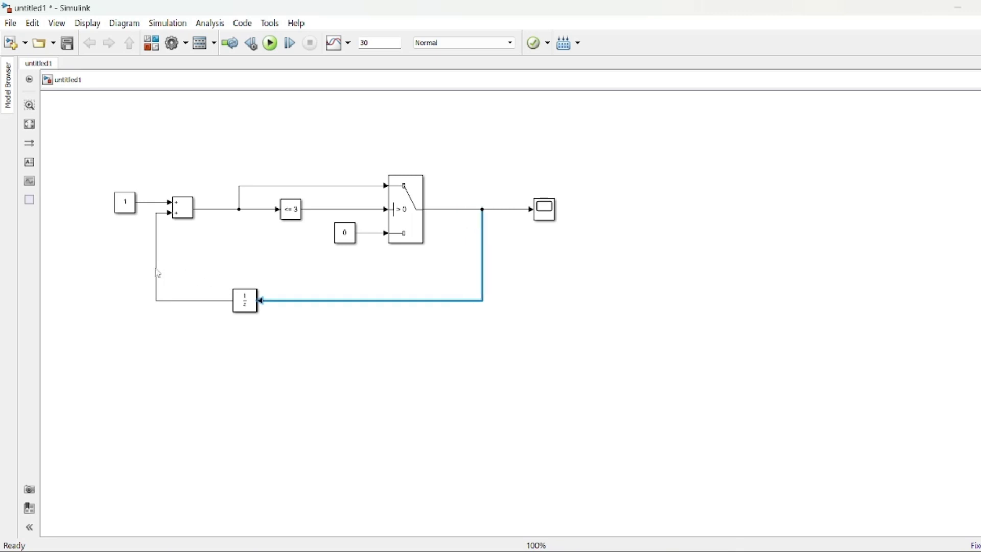
{"action": "left_click_drag", "start_coordinate": [157, 273], "coordinate": [152, 274]}
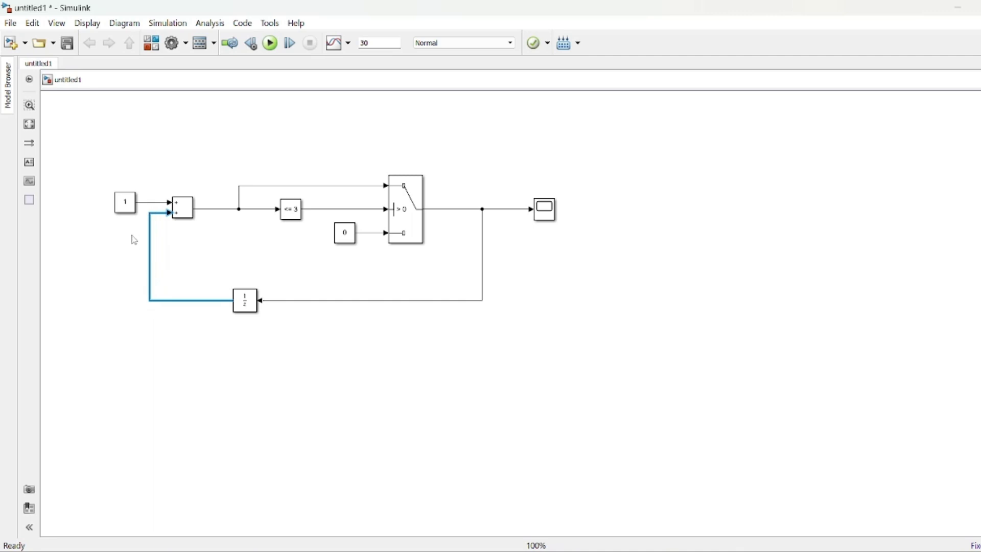
{"action": "left_click", "coordinate": [126, 206]}
{"action": "left_click_drag", "start_coordinate": [126, 206], "coordinate": [95, 206]}
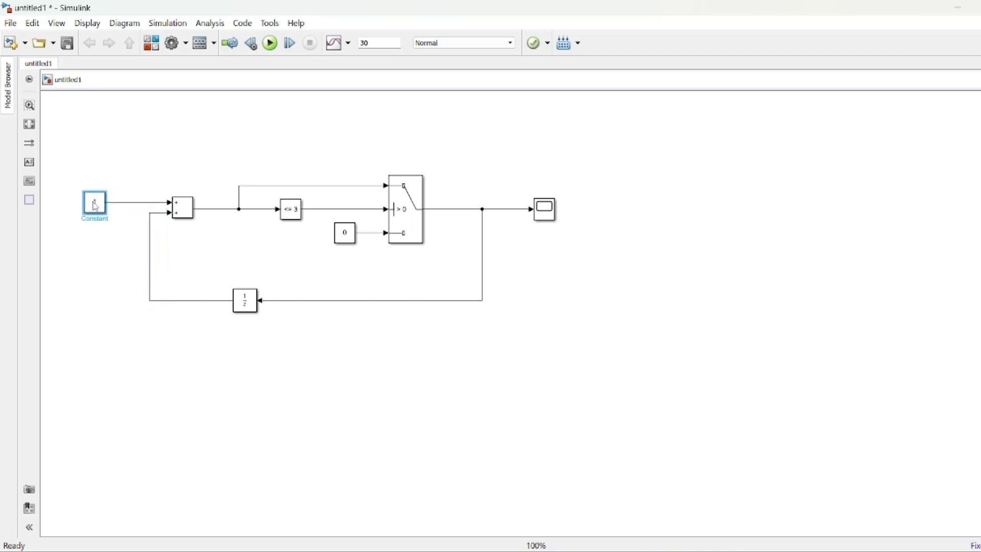
{"action": "left_click_drag", "start_coordinate": [254, 302], "coordinate": [300, 330]}
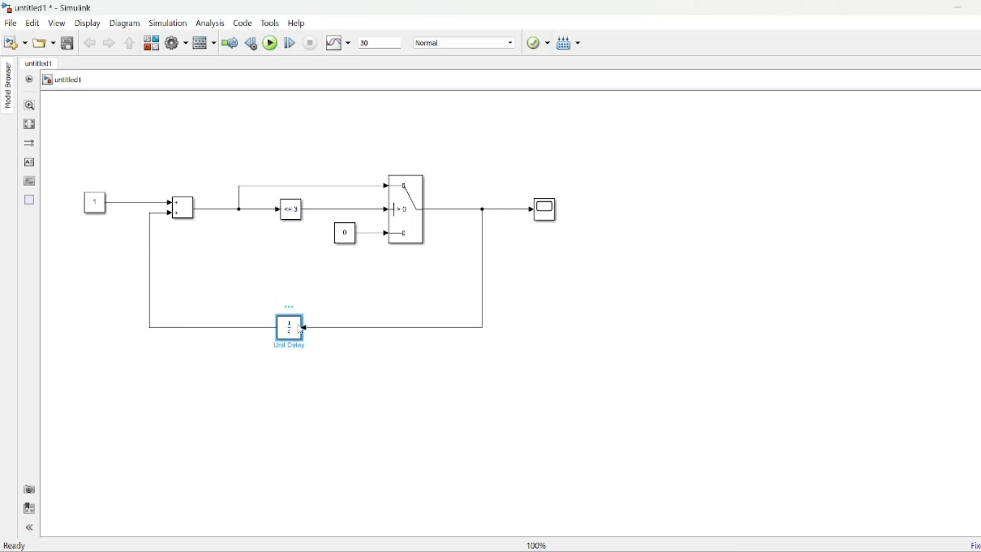
- Set the Unit Delay block's initial condition to -1
{"action": "double_click", "coordinate": [300, 330]}
{"action": "type", "text": "-1"}
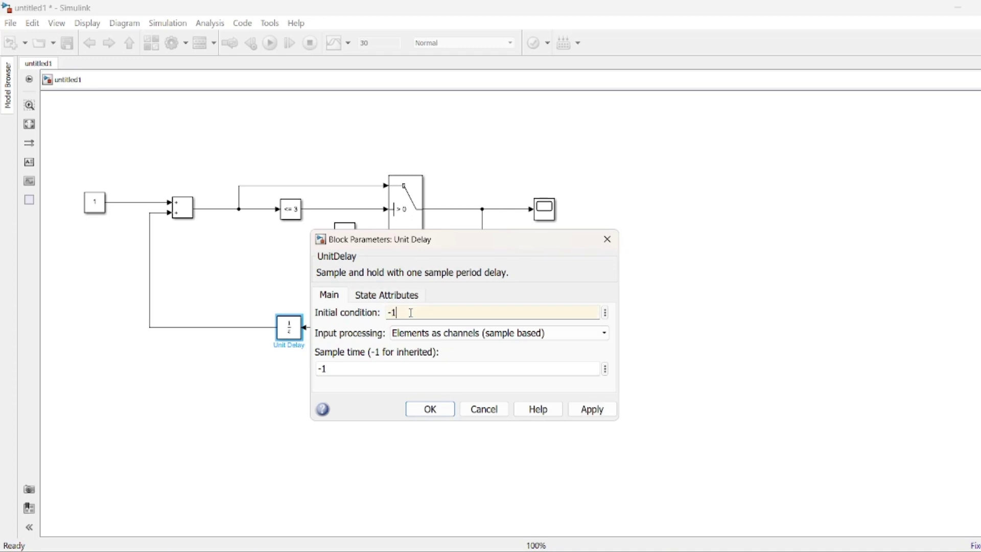
{"action": "left_click", "coordinate": [603, 412]}
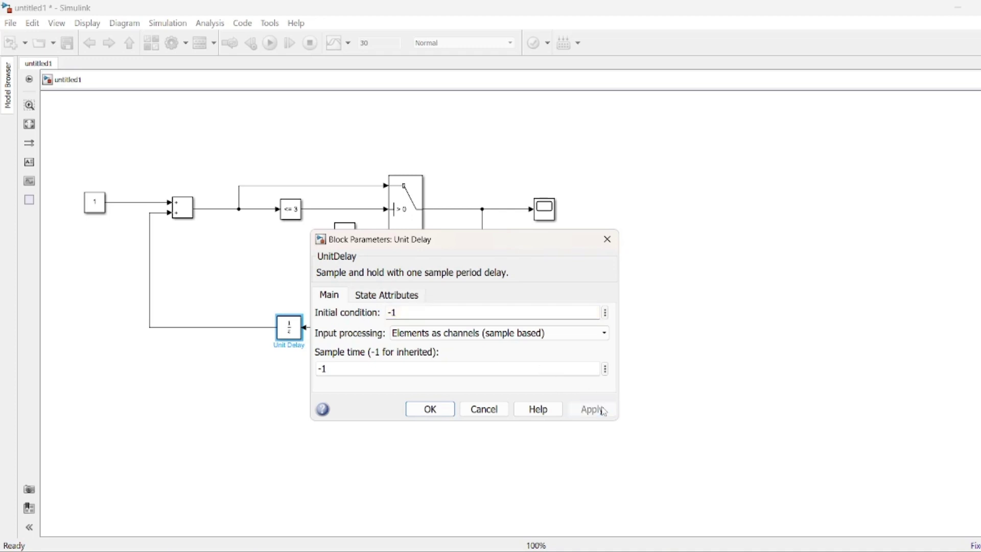
{"action": "left_click", "coordinate": [430, 408]}
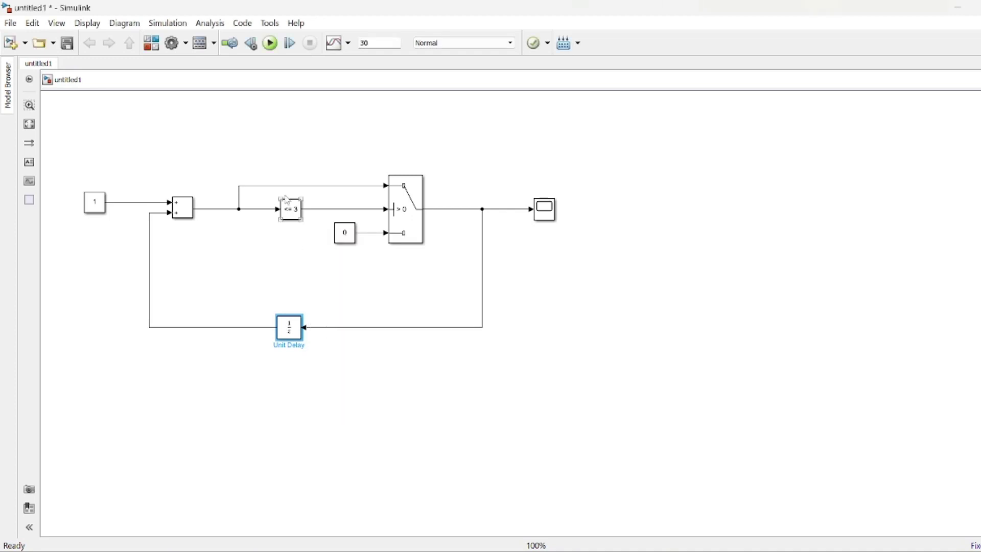
- Set the Compare To Constant block's constant value to 5
{"action": "double_click", "coordinate": [291, 210]}
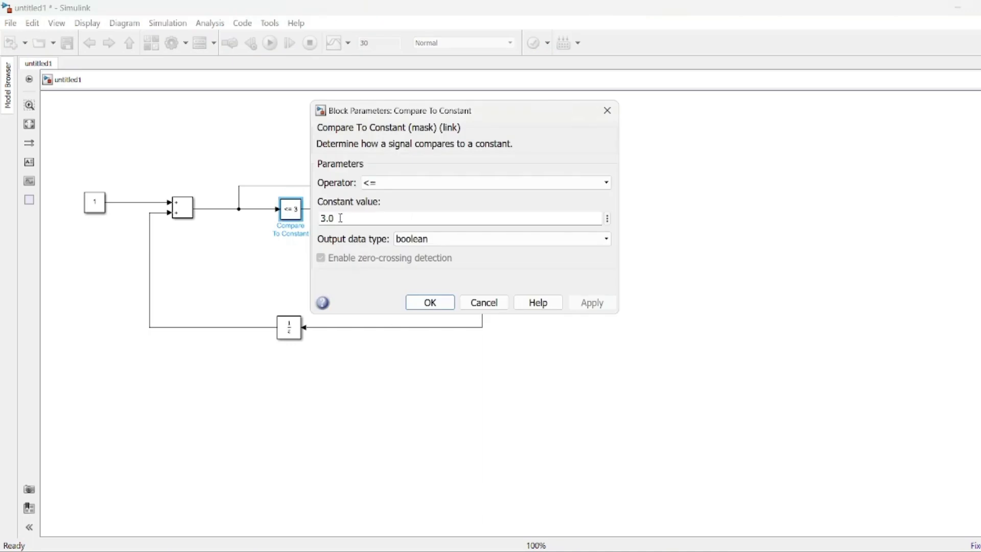
{"action": "double_click", "coordinate": [340, 218]}
{"action": "type", "text": "5"}
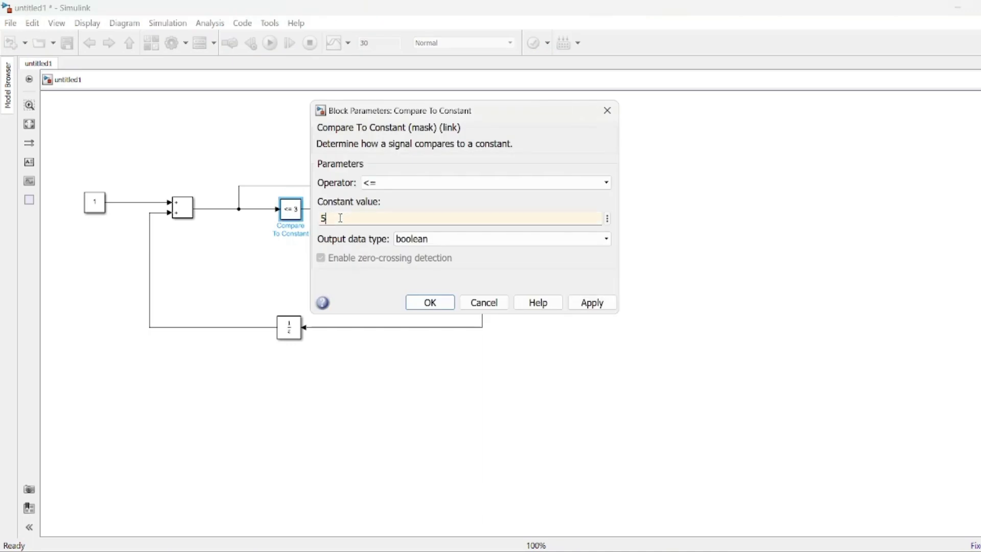
{"action": "left_click", "coordinate": [586, 303]}
{"action": "left_click", "coordinate": [429, 302]}
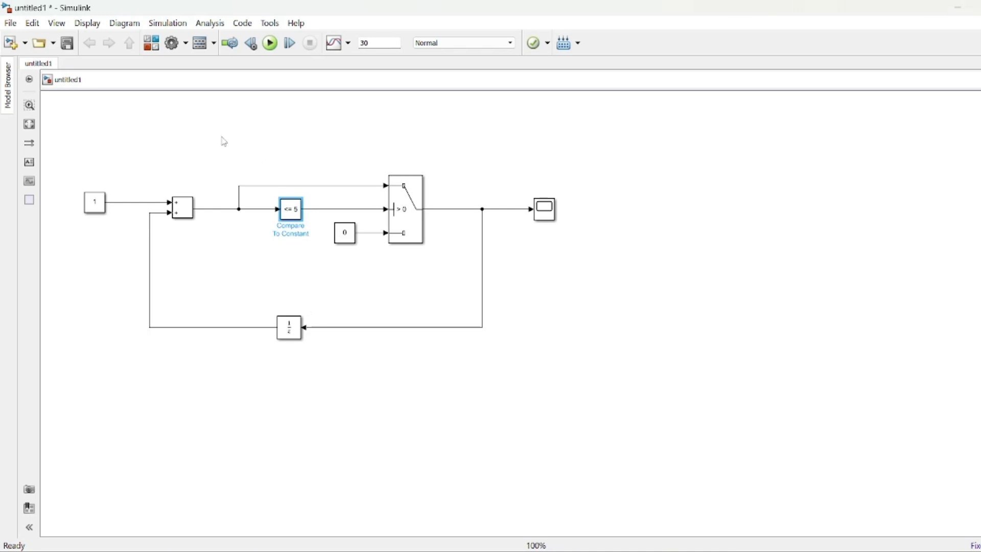
- Select the entire model and turn on simulation value labels for all of its block output signals
{"action": "key", "text": "ctrl+a"}
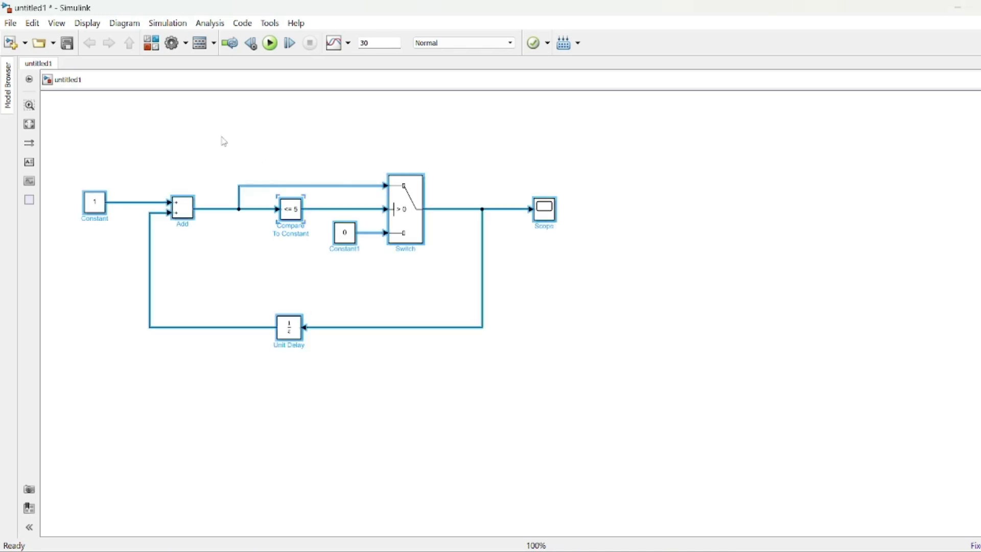
{"action": "left_click", "coordinate": [93, 25]}
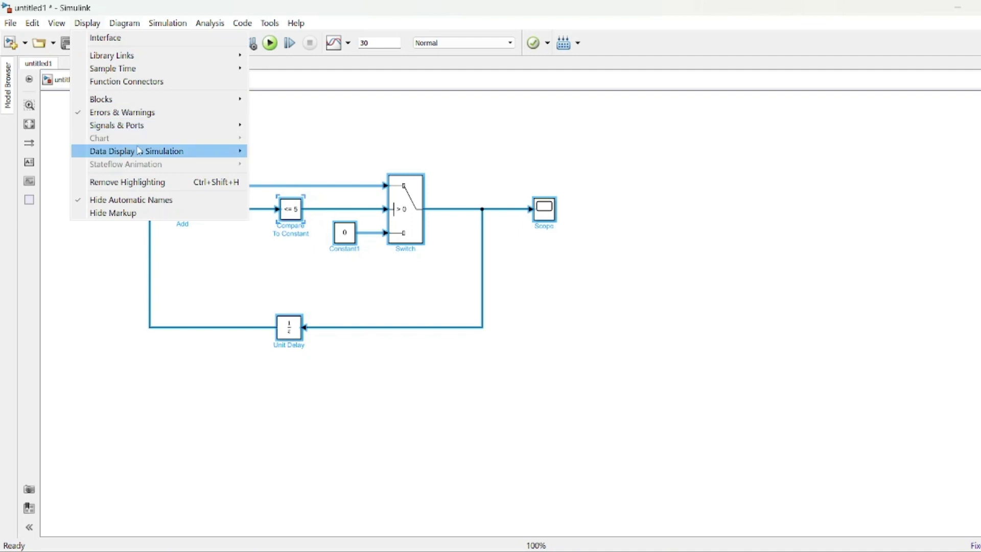
{"action": "mouse_move", "coordinate": [197, 153]}
{"action": "left_click", "coordinate": [275, 168]}
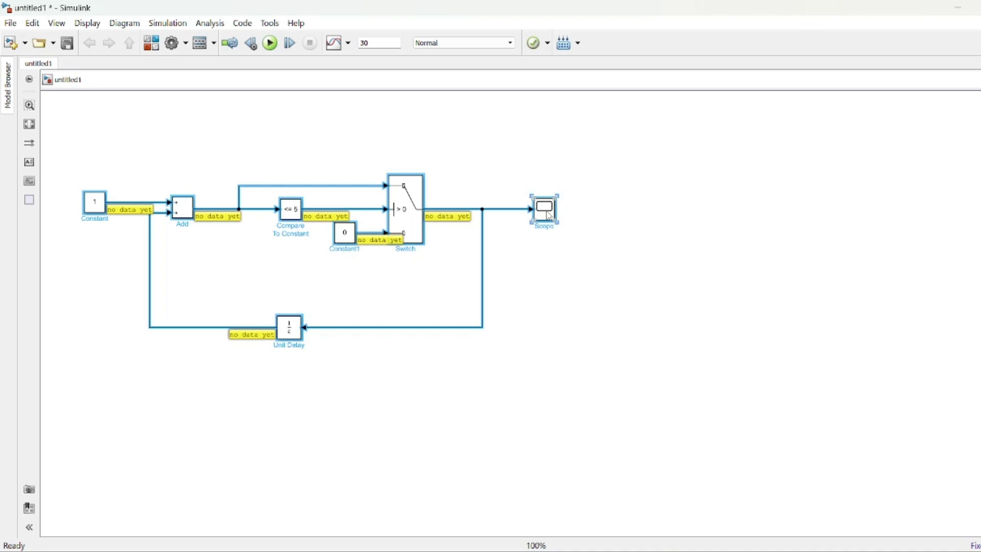
- Open the Scope display, enlarge it, and place it beside the model so the block diagram stays readable
{"action": "double_click", "coordinate": [548, 214]}
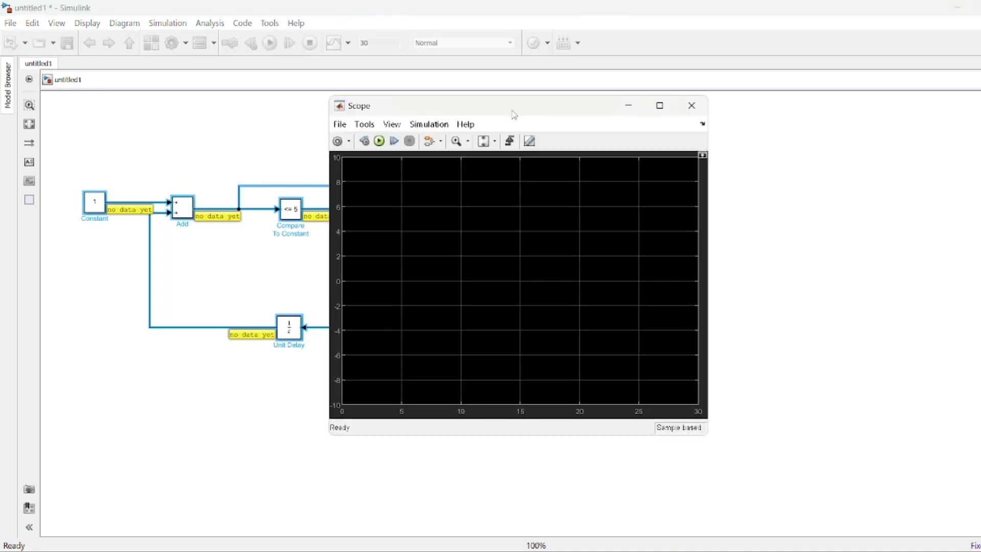
{"action": "left_click_drag", "start_coordinate": [513, 112], "coordinate": [766, 121]}
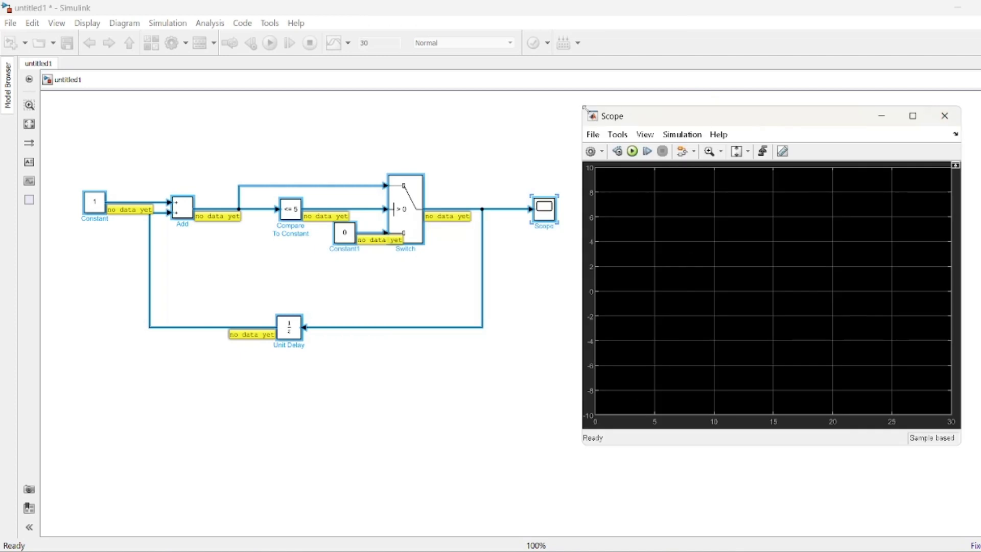
{"action": "left_click_drag", "start_coordinate": [583, 105], "coordinate": [515, 71]}
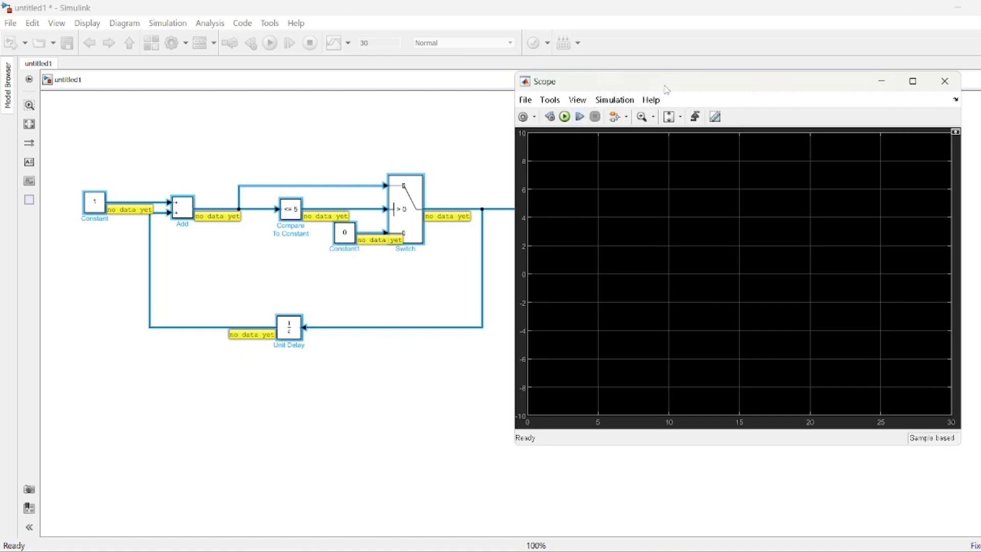
{"action": "left_click_drag", "start_coordinate": [674, 81], "coordinate": [707, 86]}
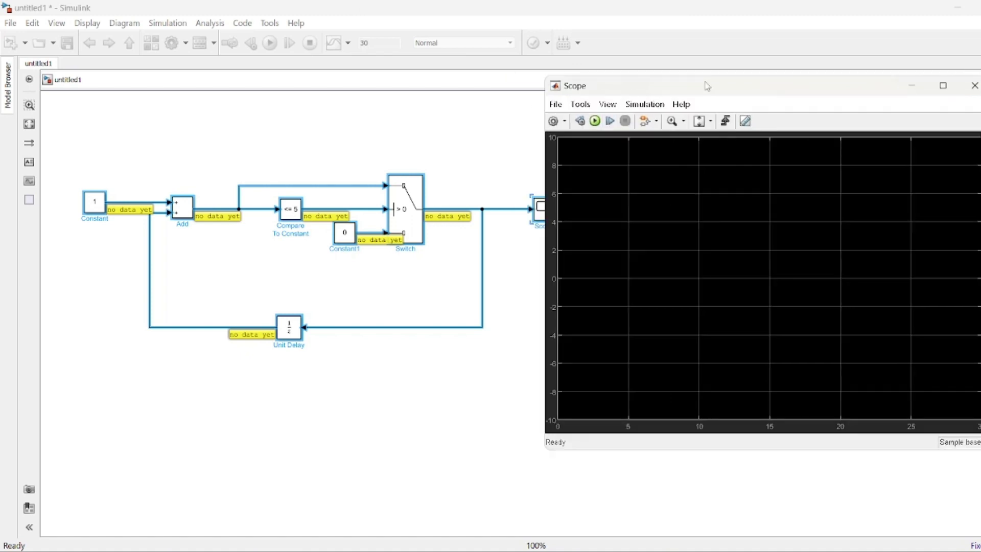
- Step the simulation forward one sample at a time to T=12, watching the value labels and the Scope trace
{"action": "left_click", "coordinate": [611, 124]}
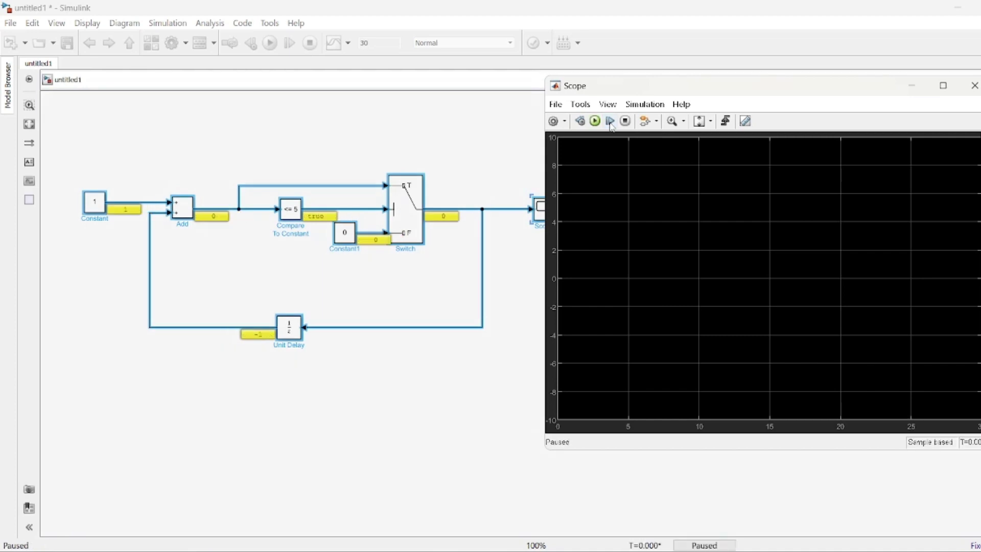
{"action": "left_click", "coordinate": [610, 122]}
{"action": "left_click", "coordinate": [609, 121]}
{"action": "left_click", "coordinate": [610, 122]}
{"action": "left_click", "coordinate": [610, 122]}
{"action": "left_click", "coordinate": [610, 121]}
{"action": "left_click", "coordinate": [610, 121]}
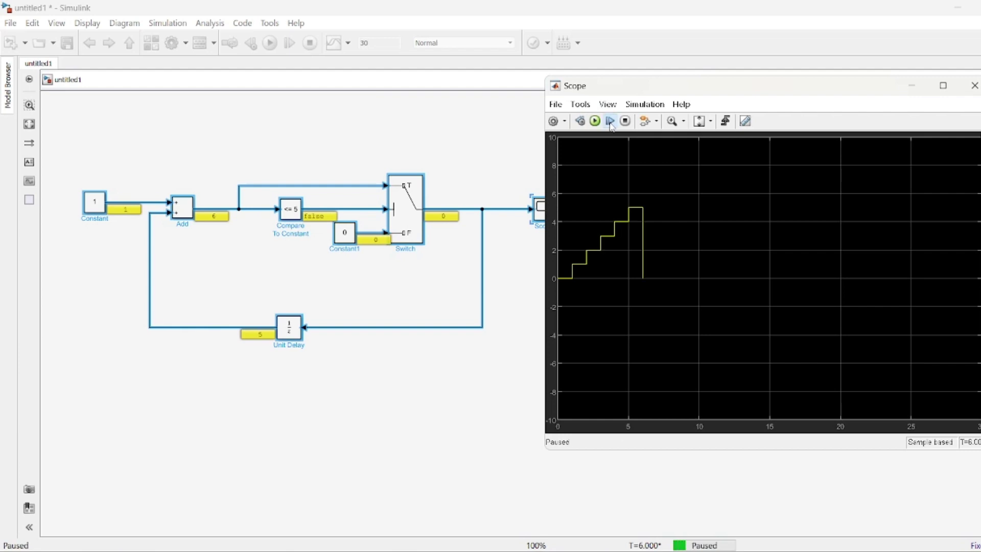
{"action": "left_click", "coordinate": [610, 121]}
{"action": "left_click", "coordinate": [609, 121]}
{"action": "left_click", "coordinate": [610, 122]}
{"action": "left_click", "coordinate": [610, 121]}
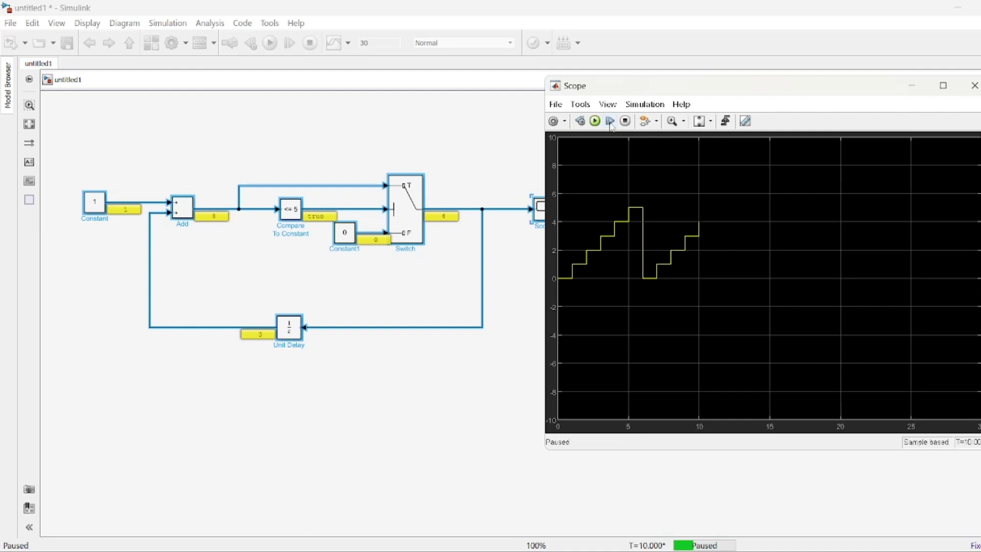
{"action": "left_click", "coordinate": [610, 121]}
{"action": "left_click", "coordinate": [610, 121]}
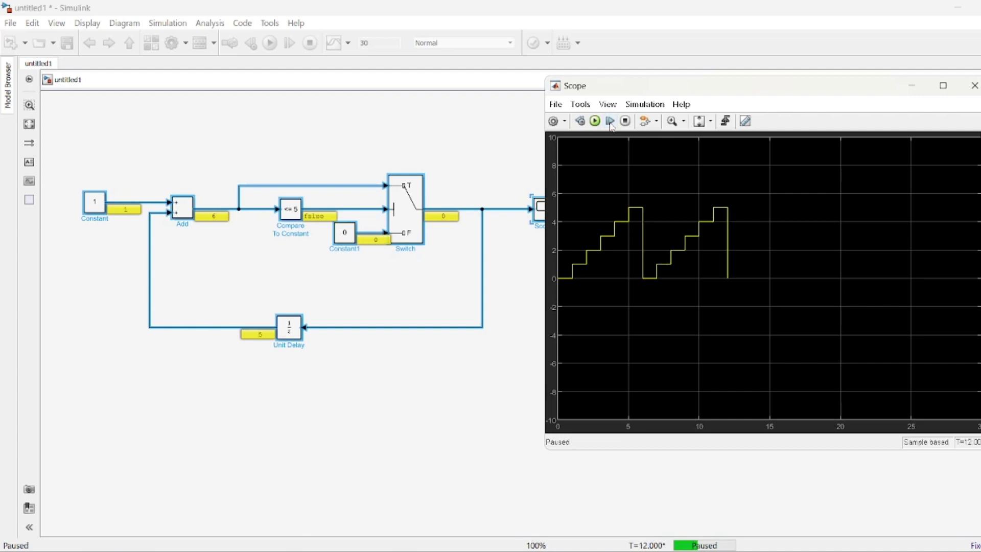
- Set the simulation stop time to 20, reopen the Scope, and run the simulation to the end
{"action": "left_click", "coordinate": [969, 89]}
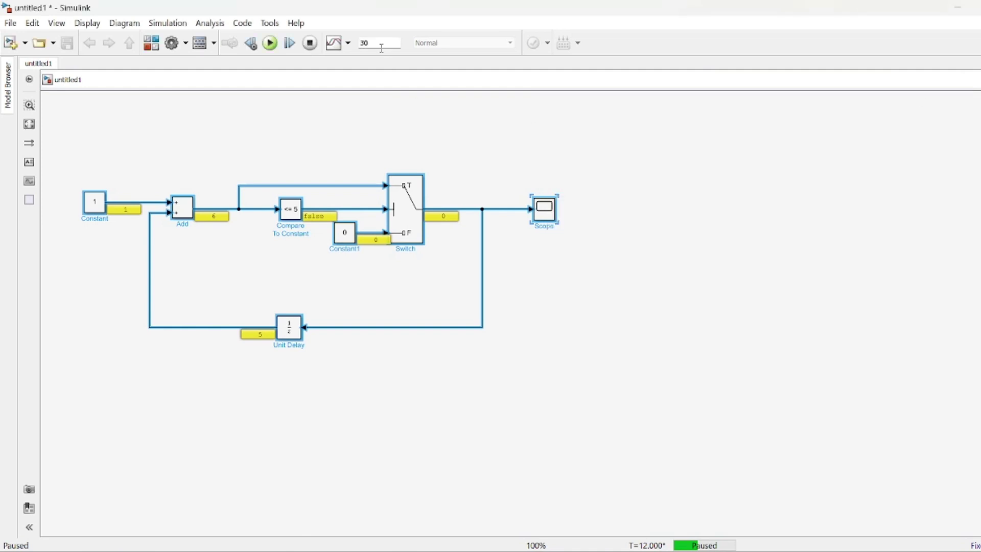
{"action": "double_click", "coordinate": [377, 46]}
{"action": "type", "text": "20"}
{"action": "left_click", "coordinate": [551, 219]}
{"action": "double_click", "coordinate": [551, 219]}
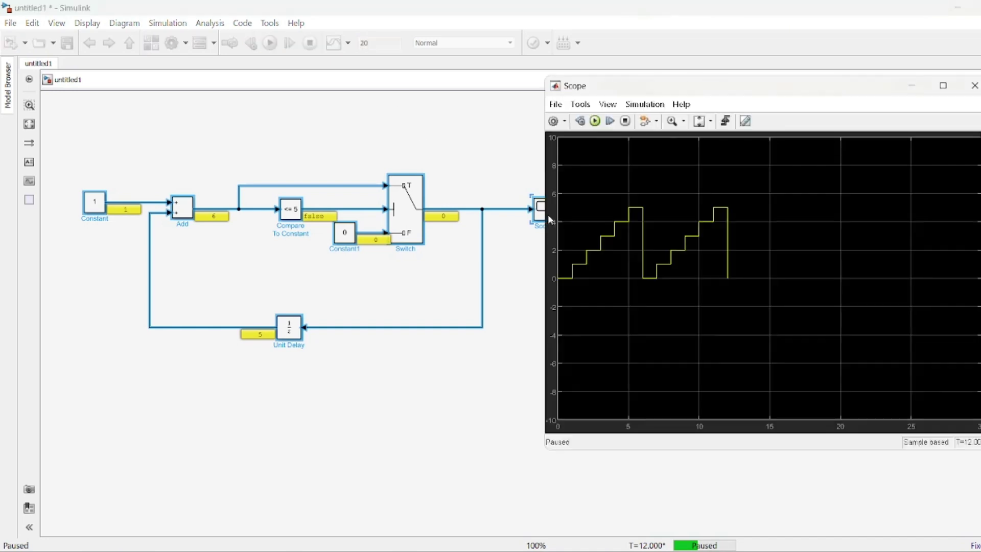
{"action": "left_click", "coordinate": [609, 121]}
{"action": "left_click", "coordinate": [594, 121]}
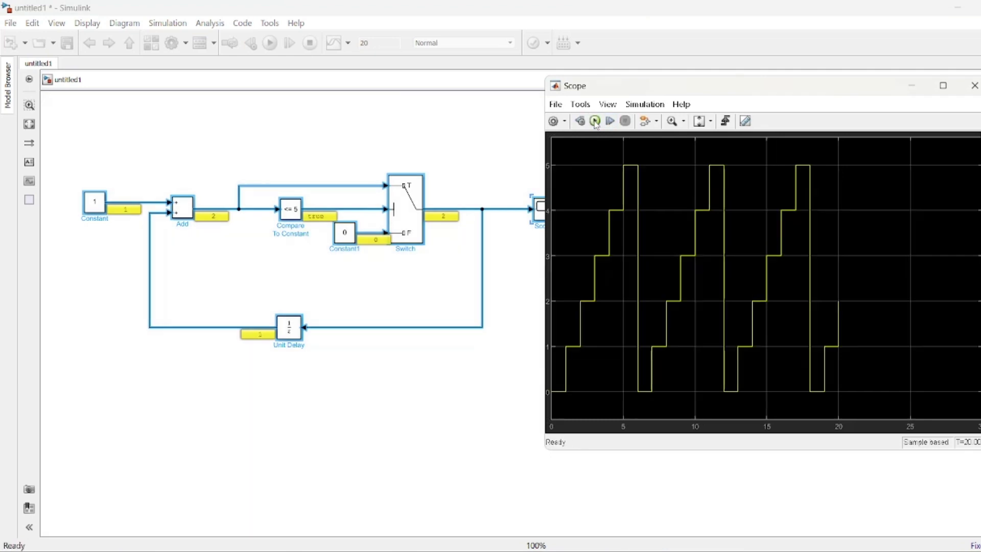
- Restart the simulation in stepping mode and advance it one sample at a time to T=18, watching the Scope trace and value labels
{"action": "left_click", "coordinate": [610, 122]}
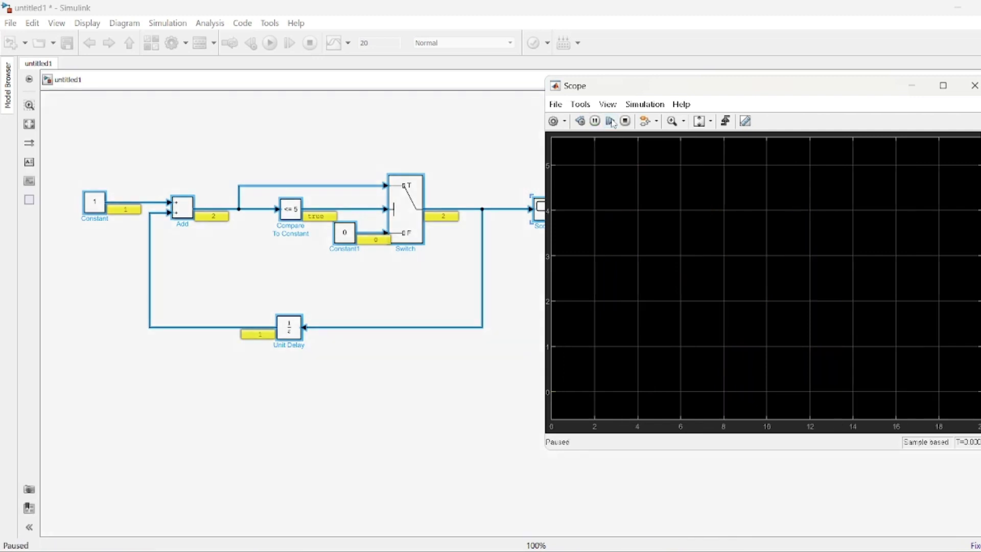
{"action": "left_click", "coordinate": [610, 122]}
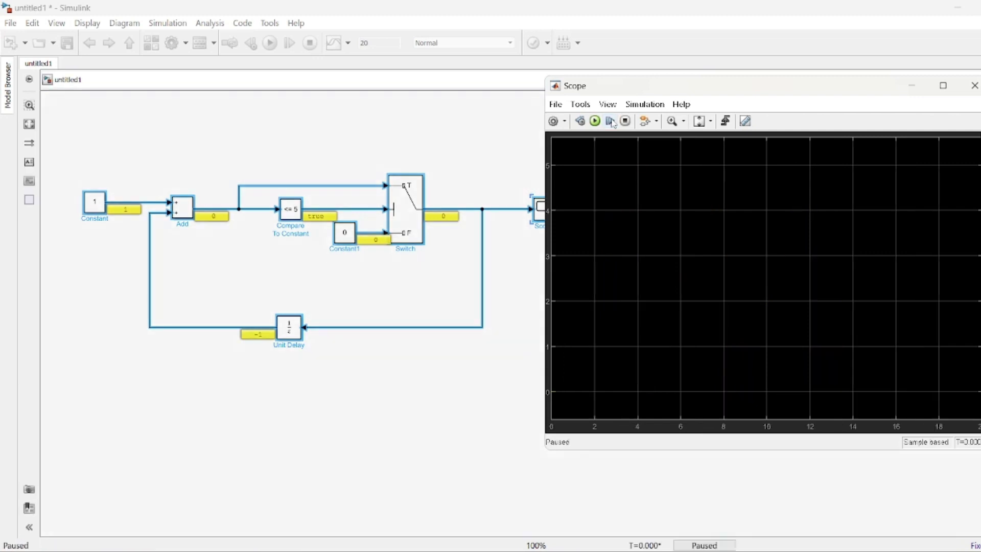
{"action": "left_click", "coordinate": [610, 122]}
{"action": "left_click", "coordinate": [610, 121]}
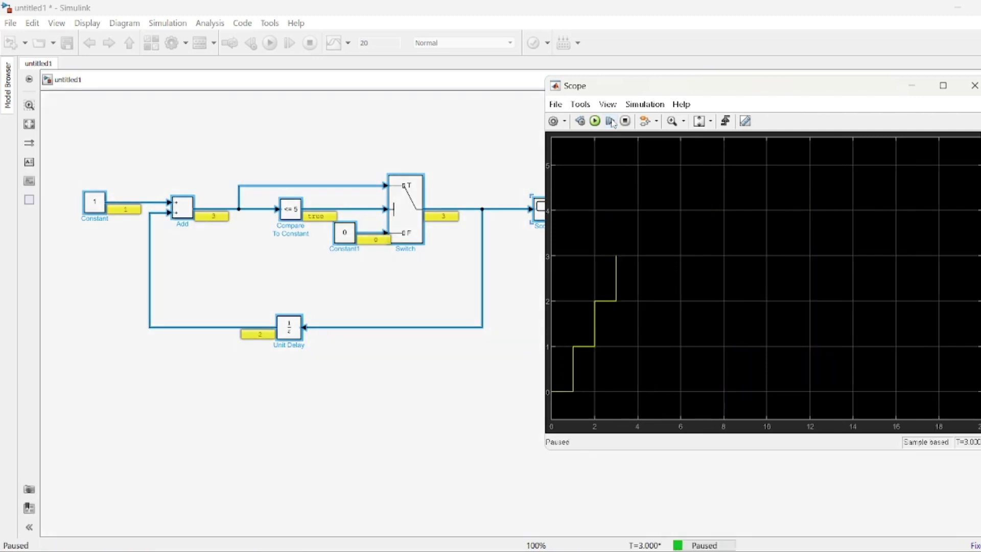
{"action": "left_click", "coordinate": [610, 122]}
{"action": "left_click", "coordinate": [610, 121]}
{"action": "left_click", "coordinate": [610, 122]}
{"action": "left_click", "coordinate": [610, 121]}
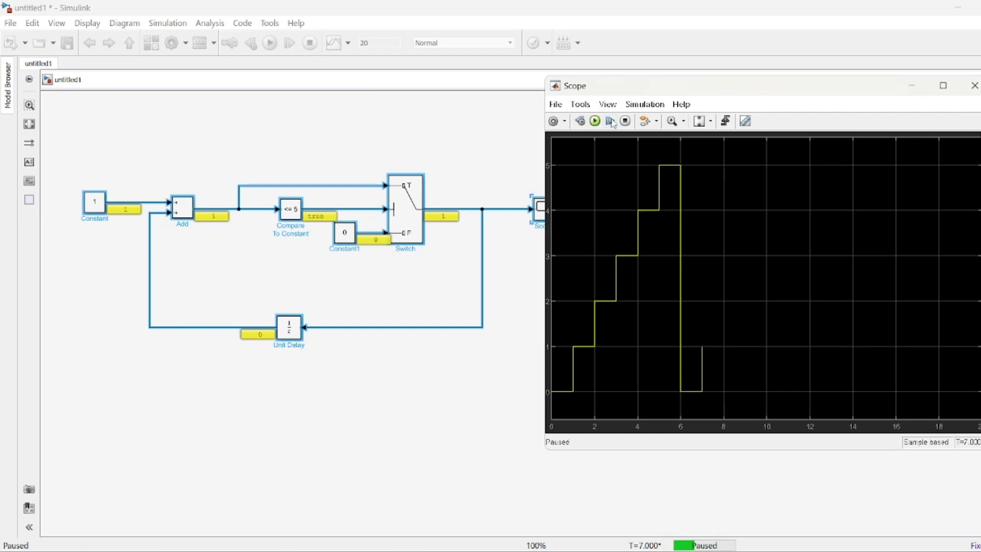
{"action": "left_click", "coordinate": [611, 121]}
{"action": "left_click", "coordinate": [610, 121]}
{"action": "left_click", "coordinate": [611, 122]}
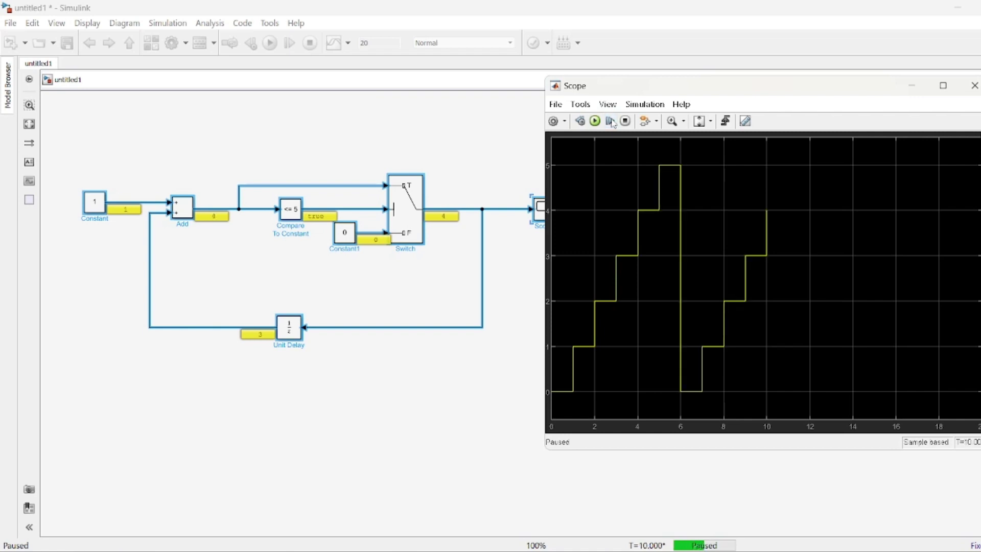
{"action": "left_click", "coordinate": [610, 122]}
{"action": "left_click", "coordinate": [611, 122]}
{"action": "left_click", "coordinate": [610, 122]}
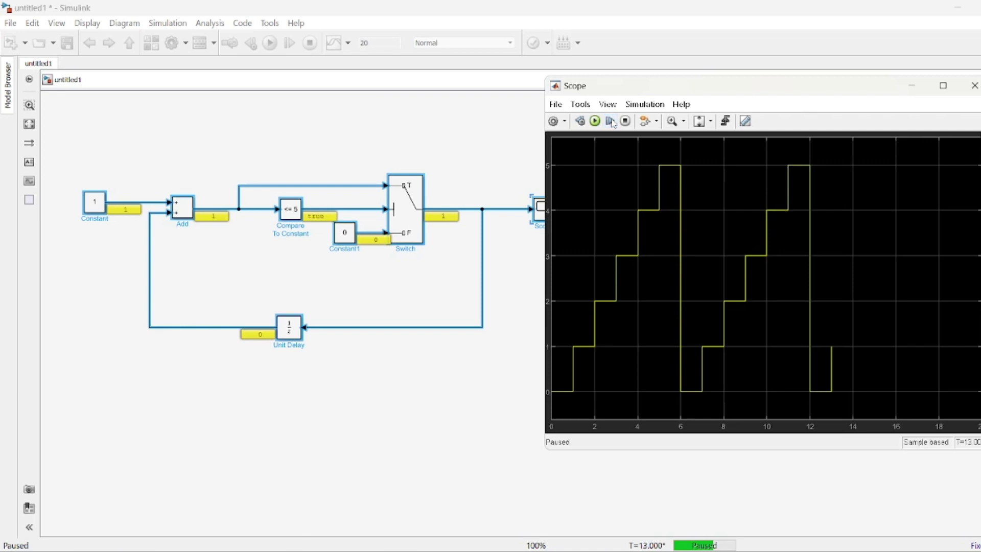
{"action": "left_click", "coordinate": [611, 121]}
{"action": "left_click", "coordinate": [611, 122]}
{"action": "left_click", "coordinate": [611, 122]}
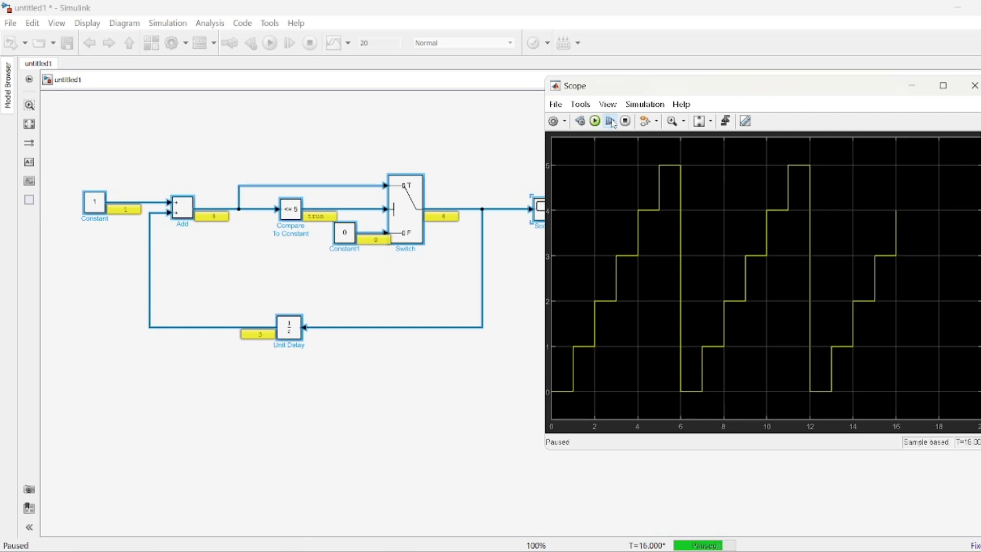
{"action": "left_click", "coordinate": [611, 121]}
{"action": "left_click", "coordinate": [610, 122]}
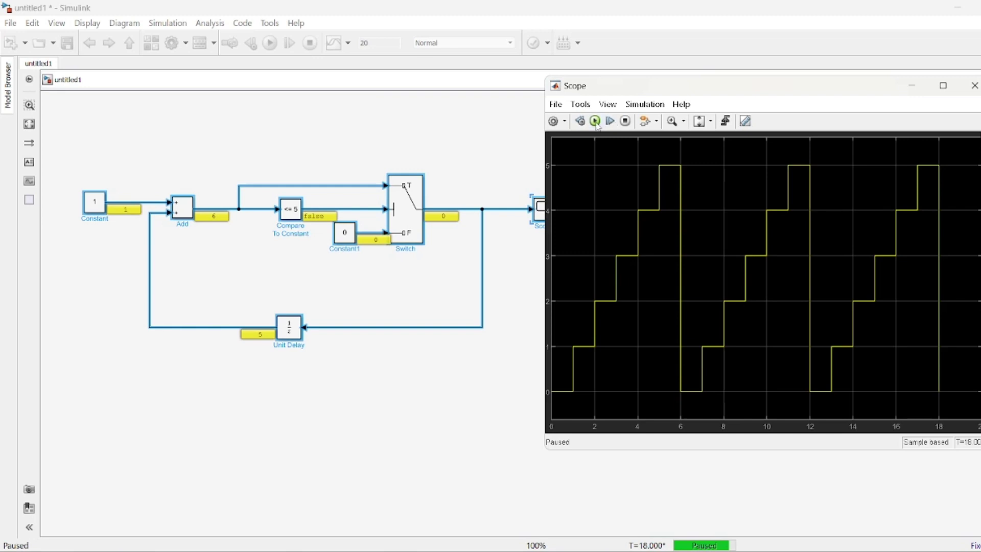
- Continue the paused simulation to its stop time and maximize the Scope window to inspect the full counter waveform
{"action": "left_click", "coordinate": [595, 121]}
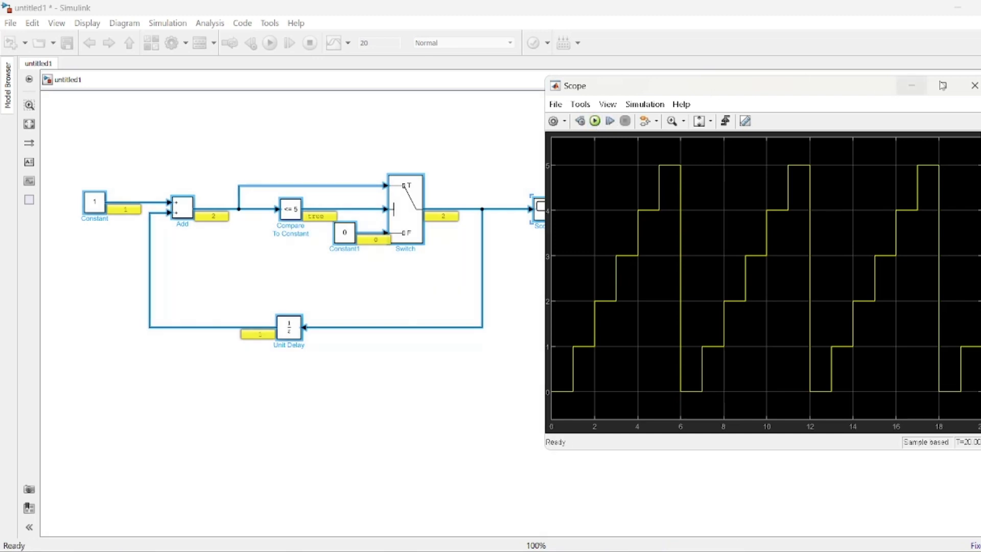
{"action": "left_click", "coordinate": [943, 86]}
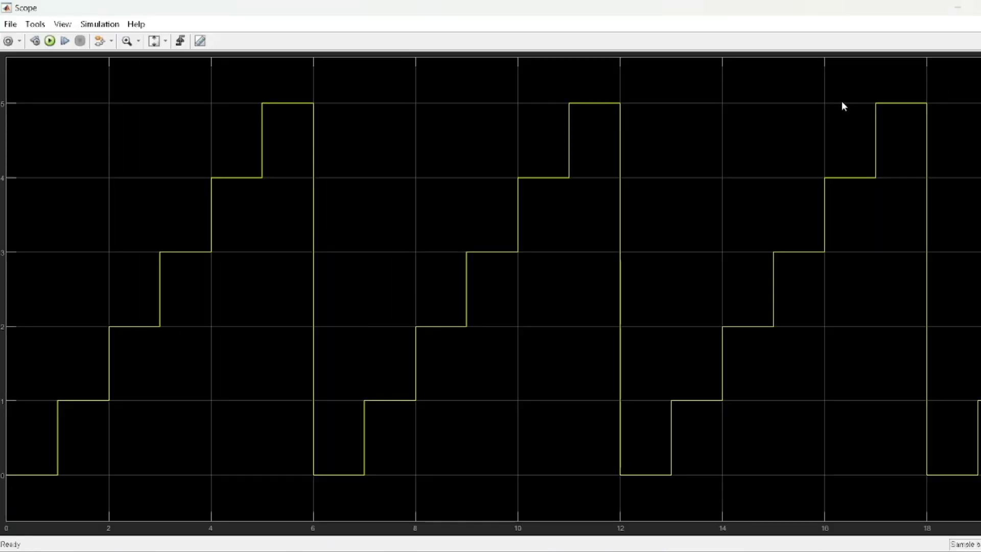